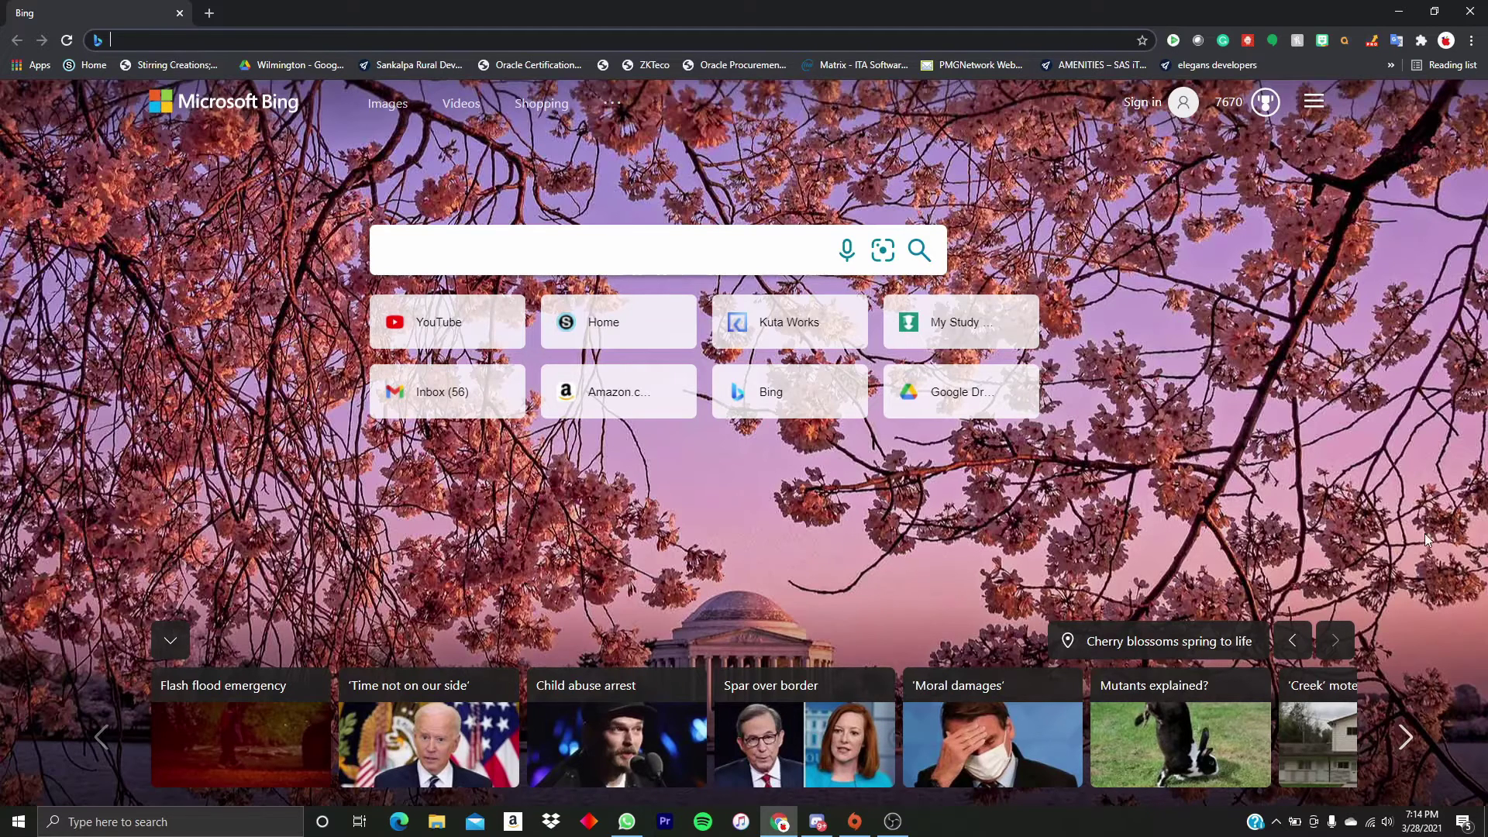
# Go to the microsoft.com website and browse its home page.
pyautogui.write('mi')
pyautogui.press('Return')
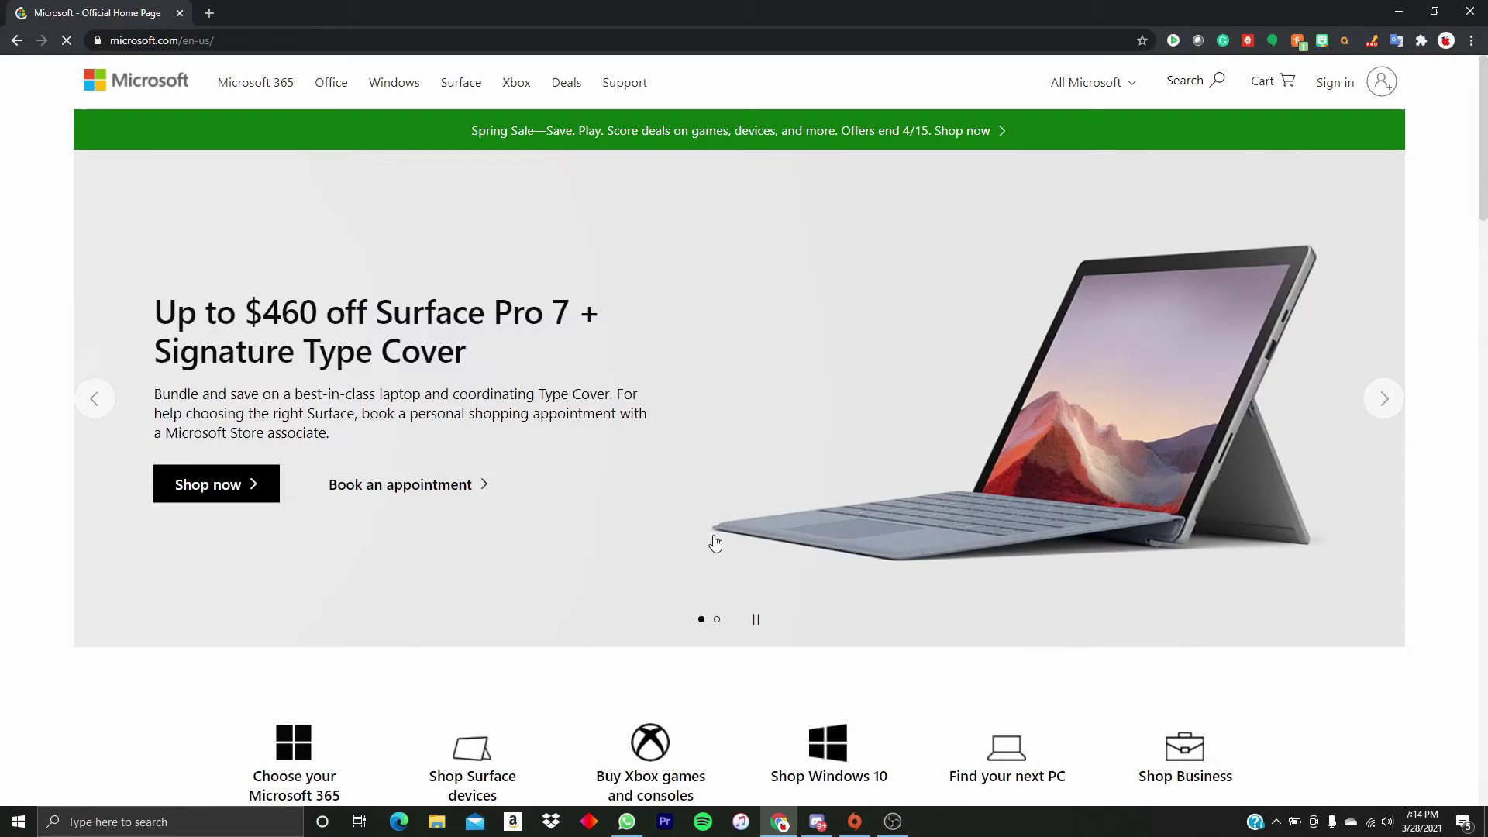
pyautogui.scroll(-5, 791, 413)
pyautogui.scroll(-2, 791, 413)
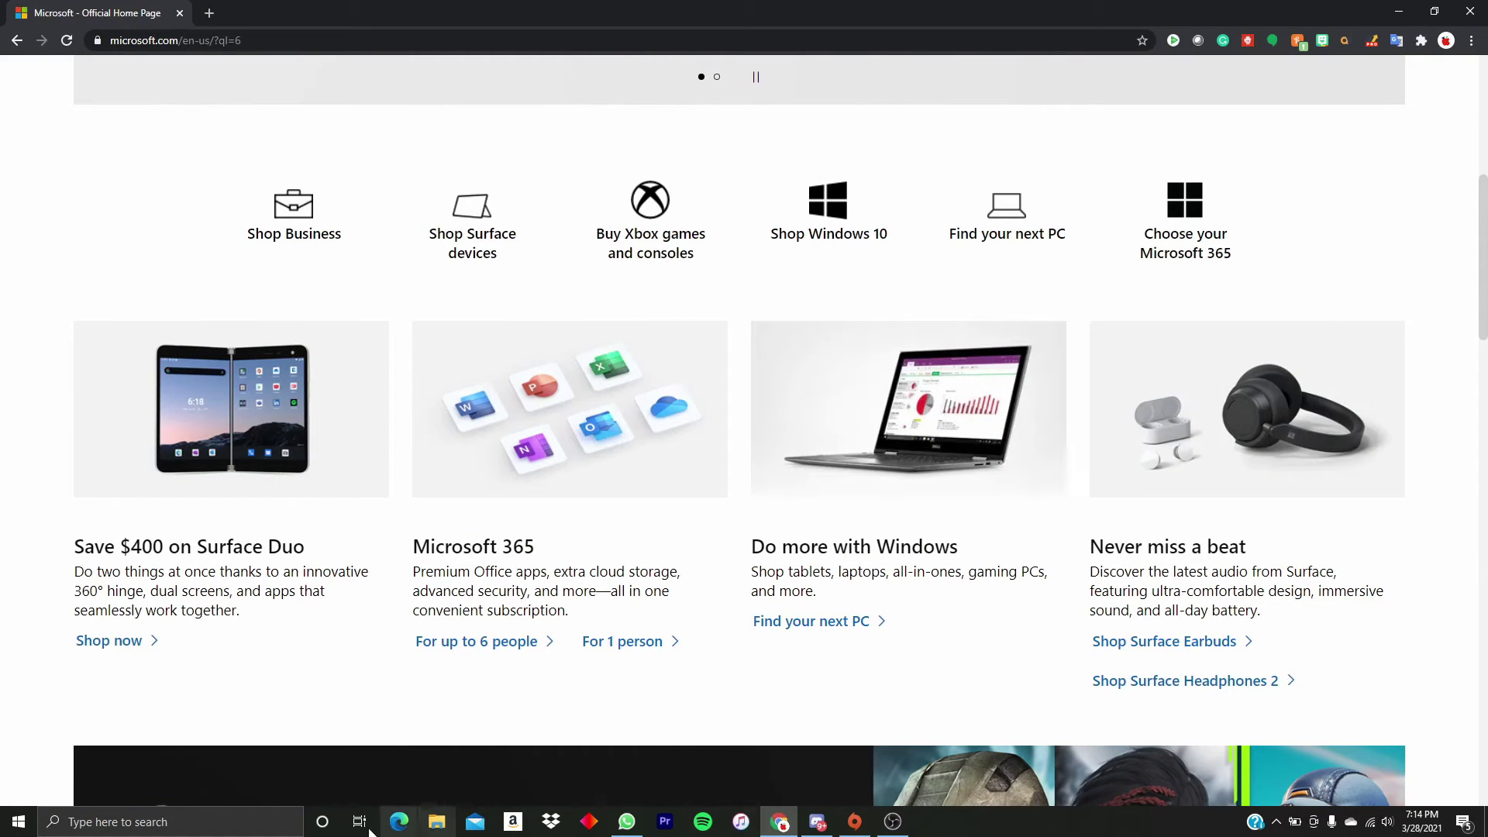
pyautogui.scroll(7, 801, 663)
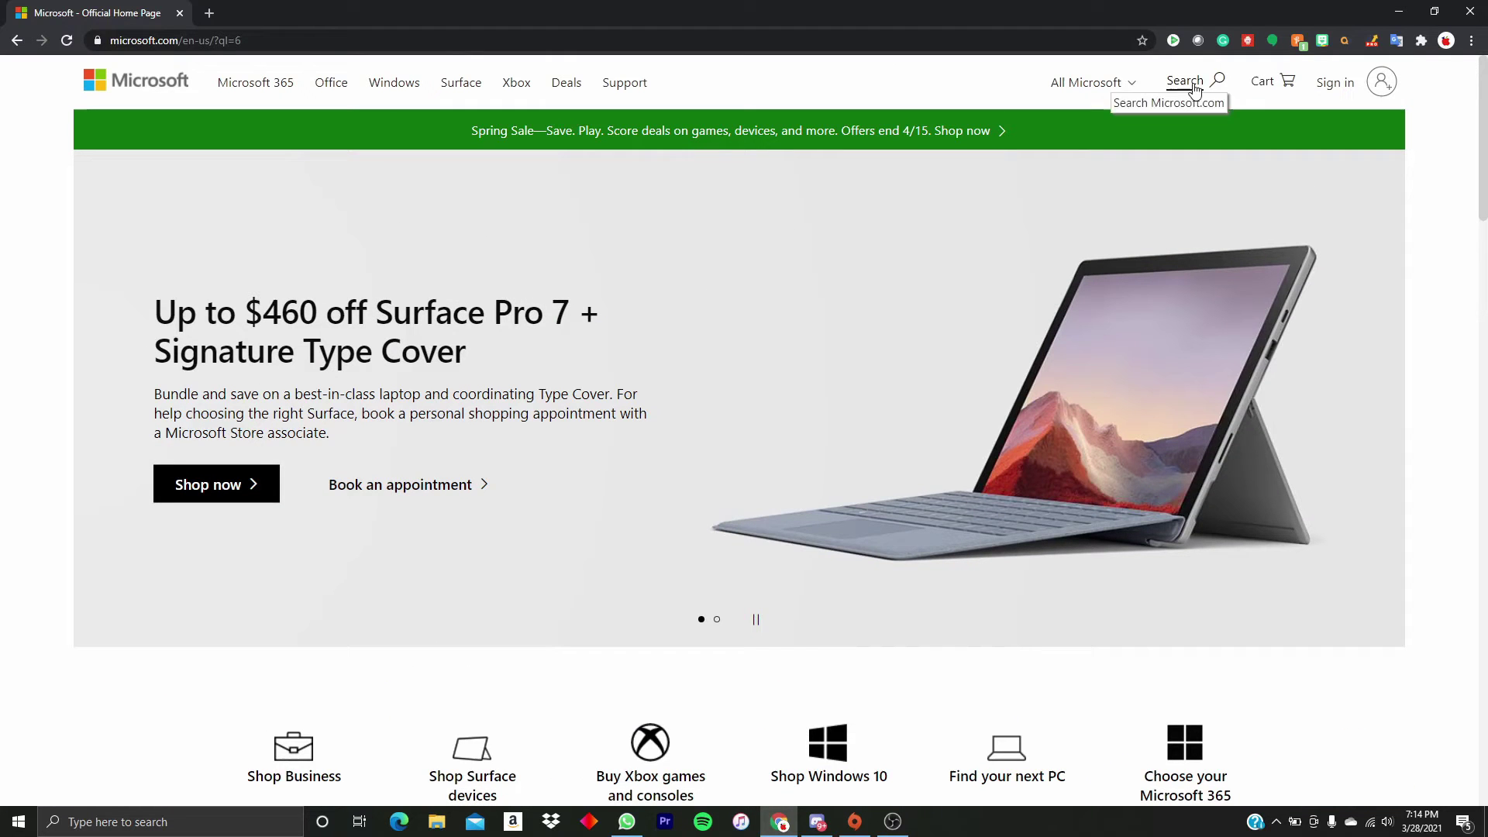
# Search the site for 'dell mo' and open the Dell Mobile Connect App suggestion.
pyautogui.click(1177, 82)
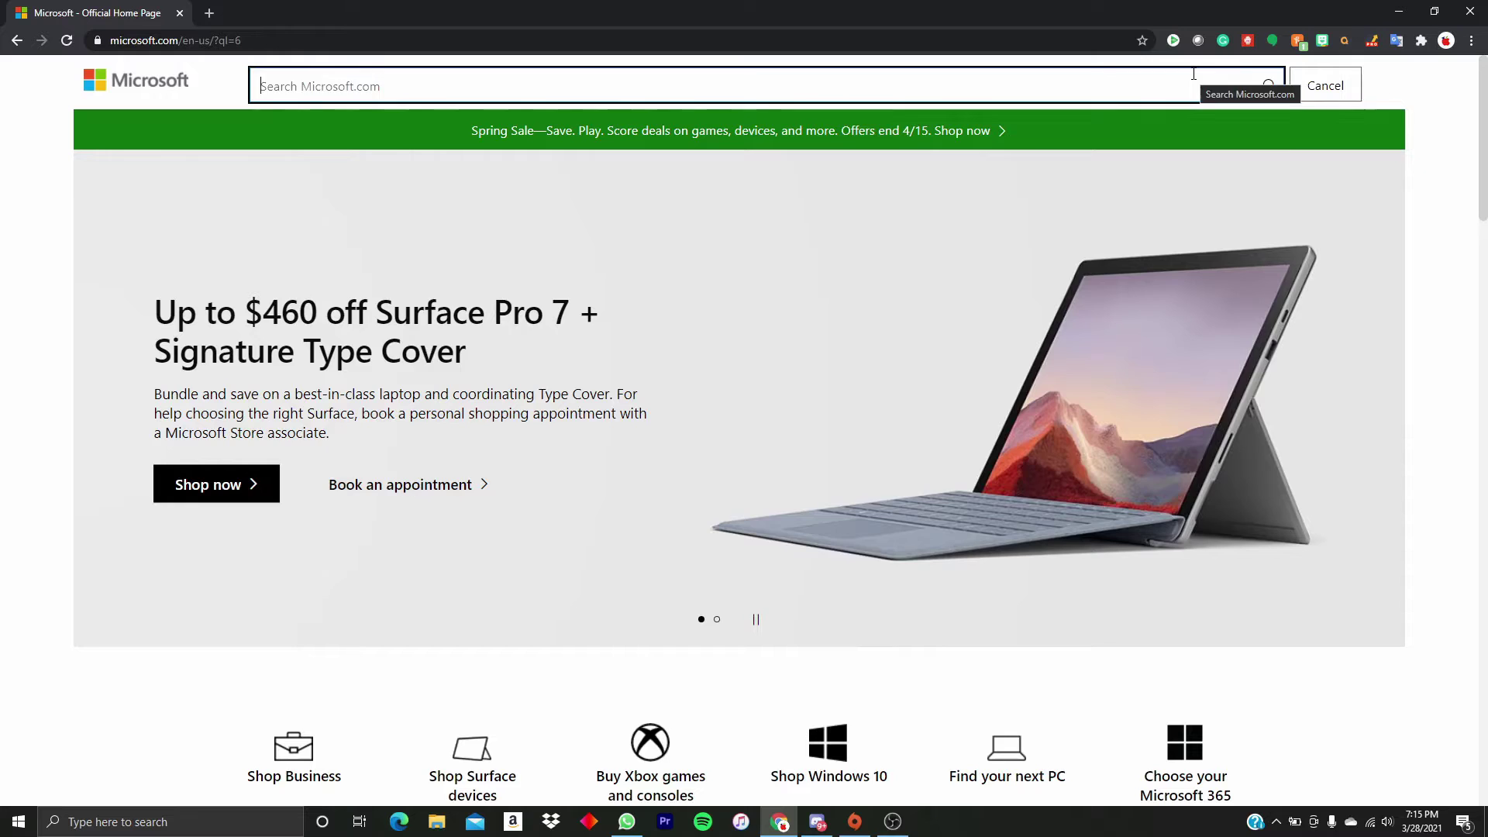
pyautogui.write('dell mo')
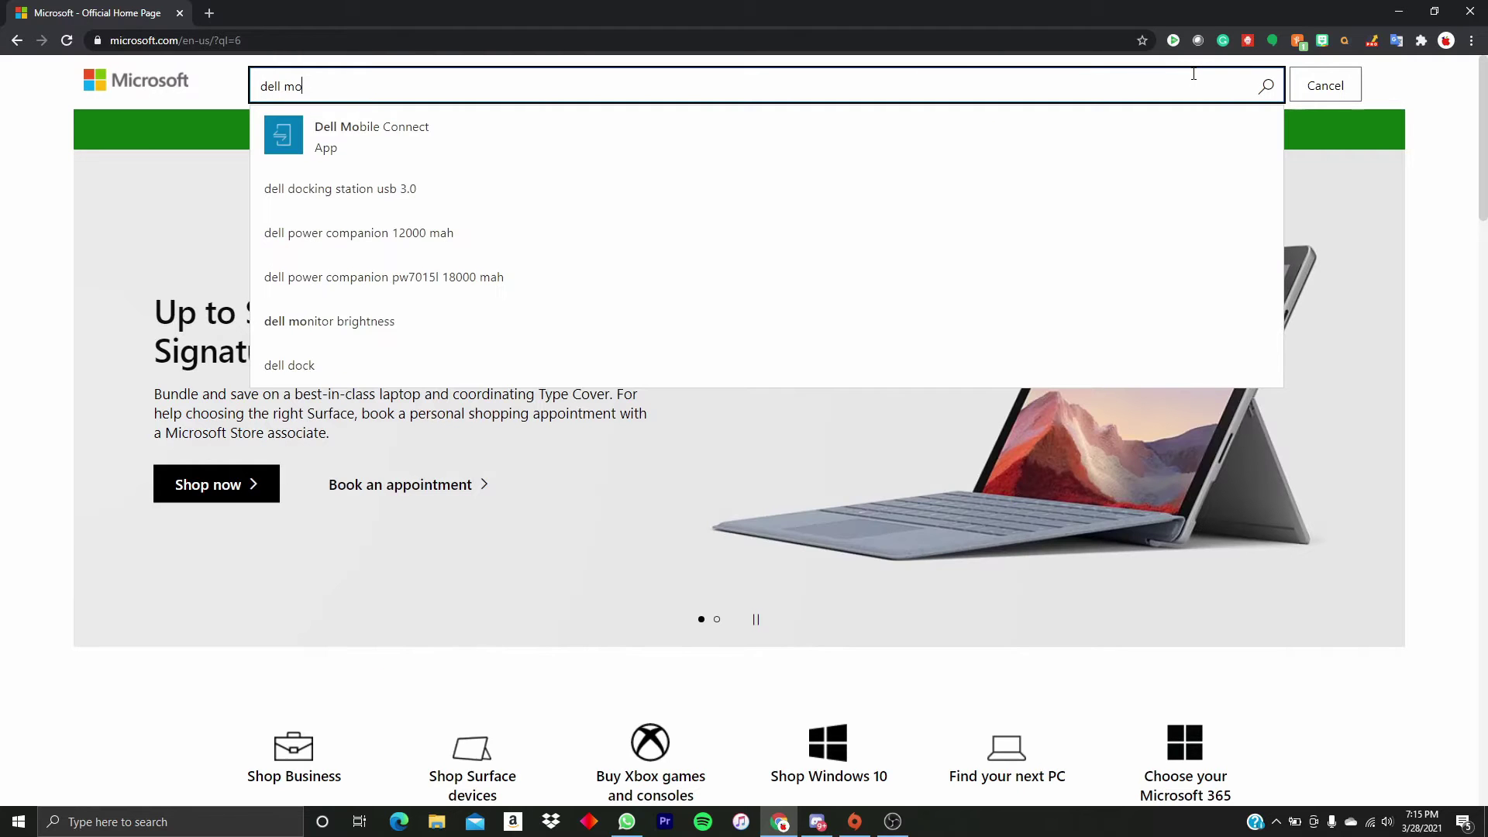
pyautogui.click(575, 126)
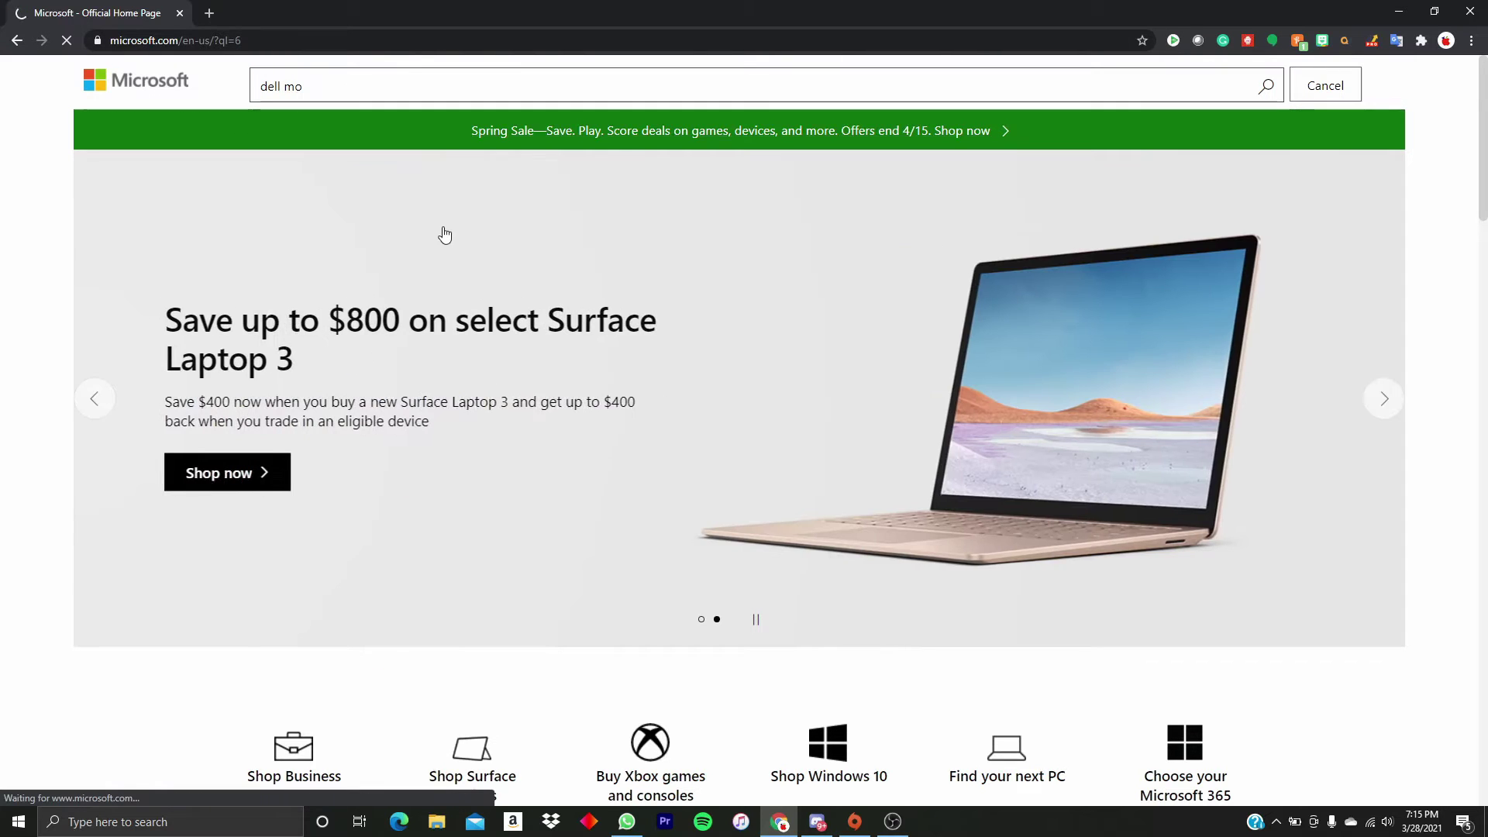
# Look over the Dell Mobile Connect product page, then search Windows for 'micr' to find Microsoft Store.
pyautogui.scroll(-7, 896, 248)
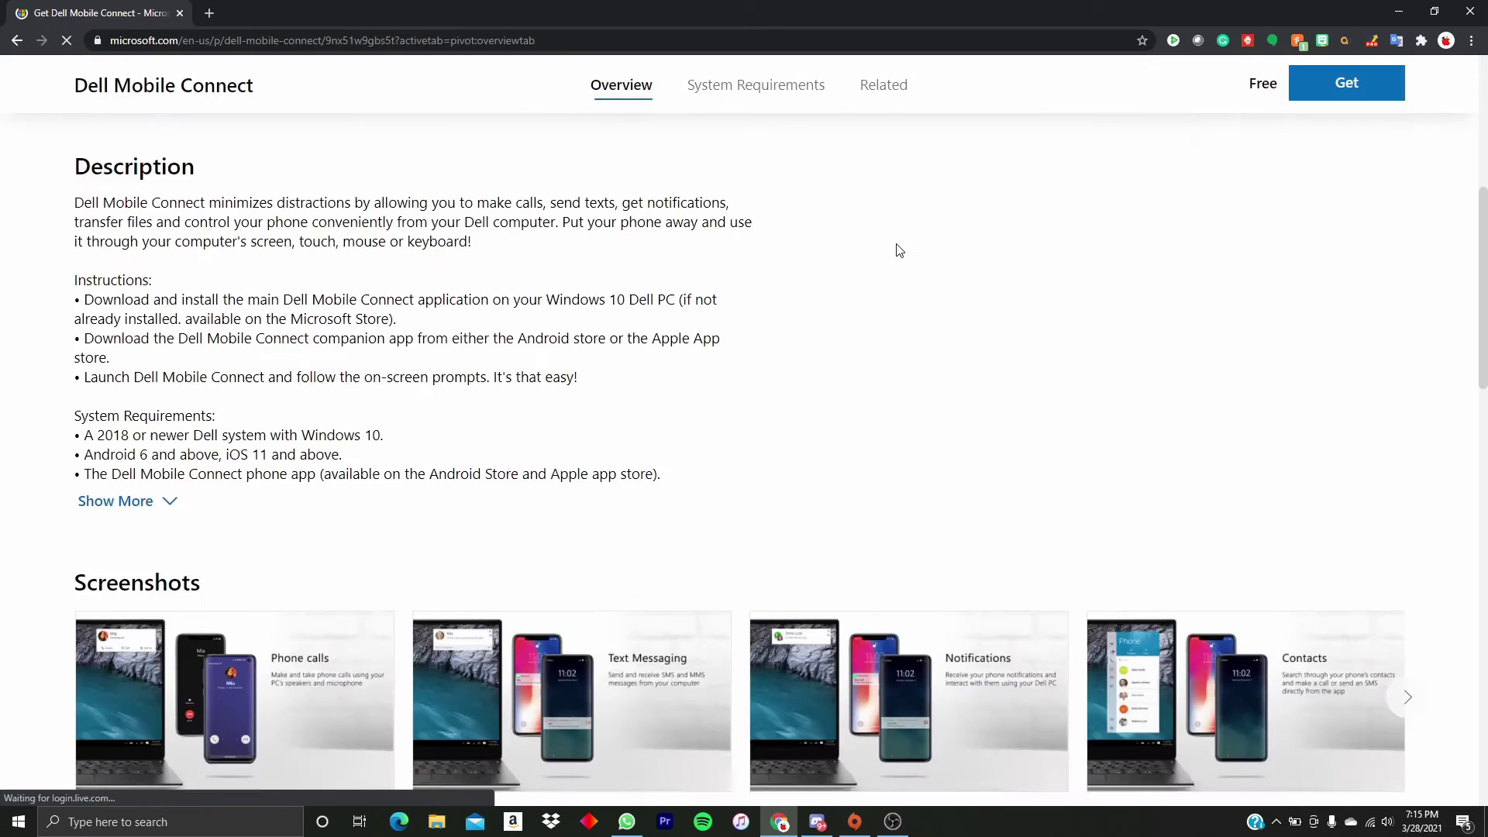
pyautogui.rightClick(1128, 282)
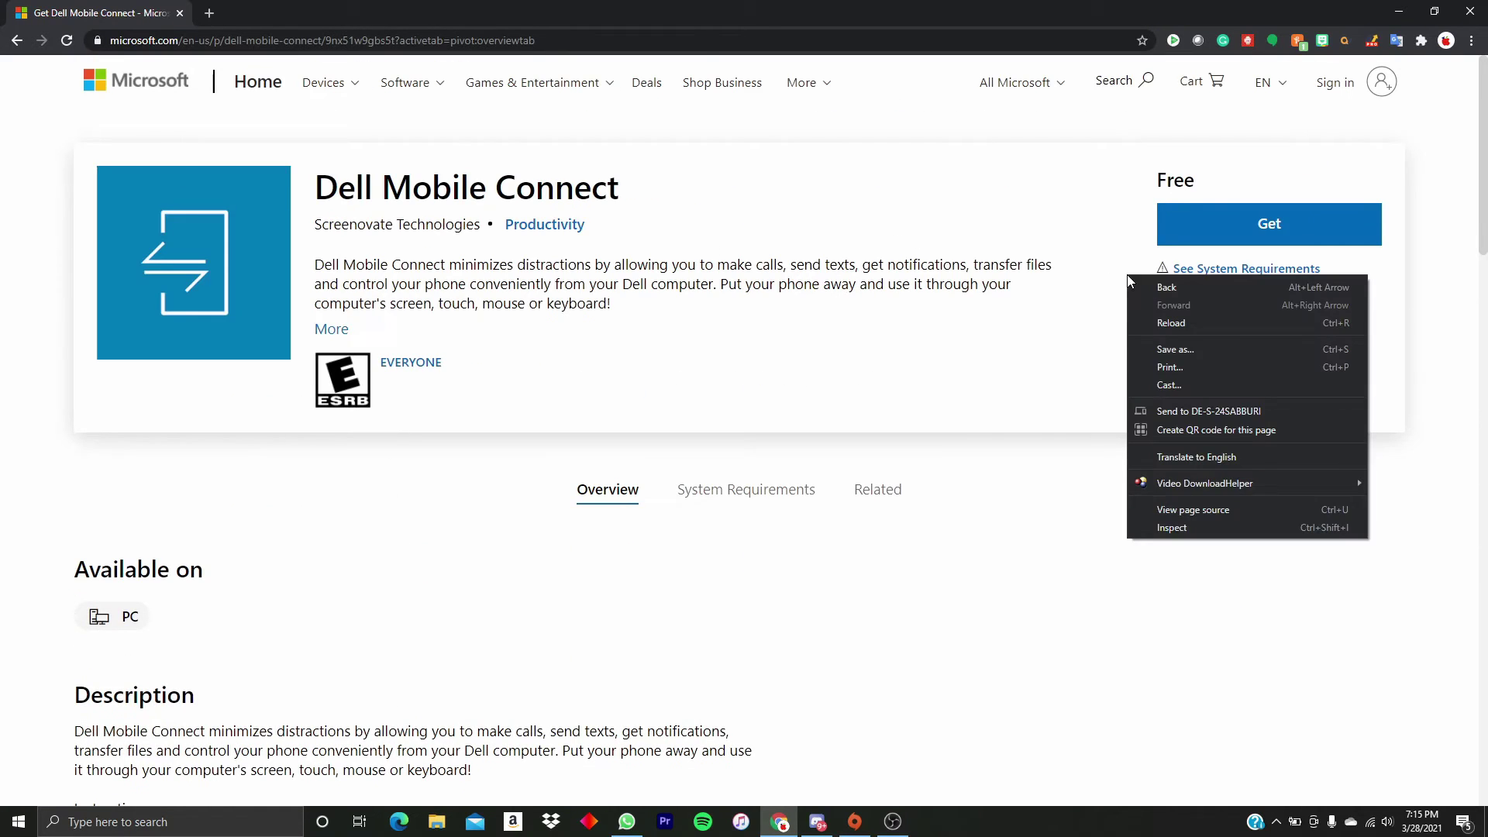
pyautogui.click(1161, 207)
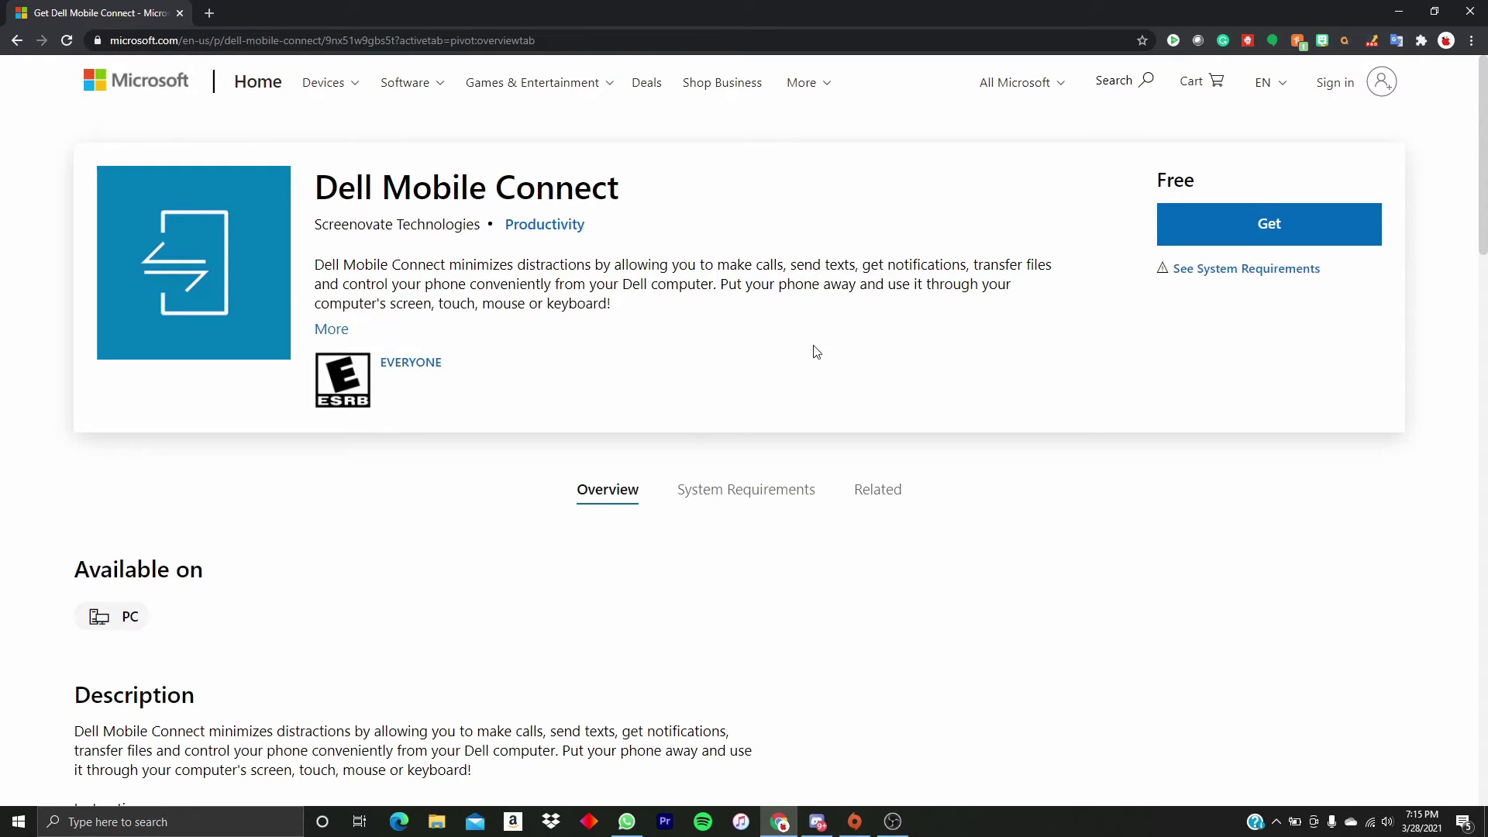
pyautogui.scroll(-8, 814, 352)
pyautogui.scroll(8, 682, 372)
pyautogui.click(116, 821)
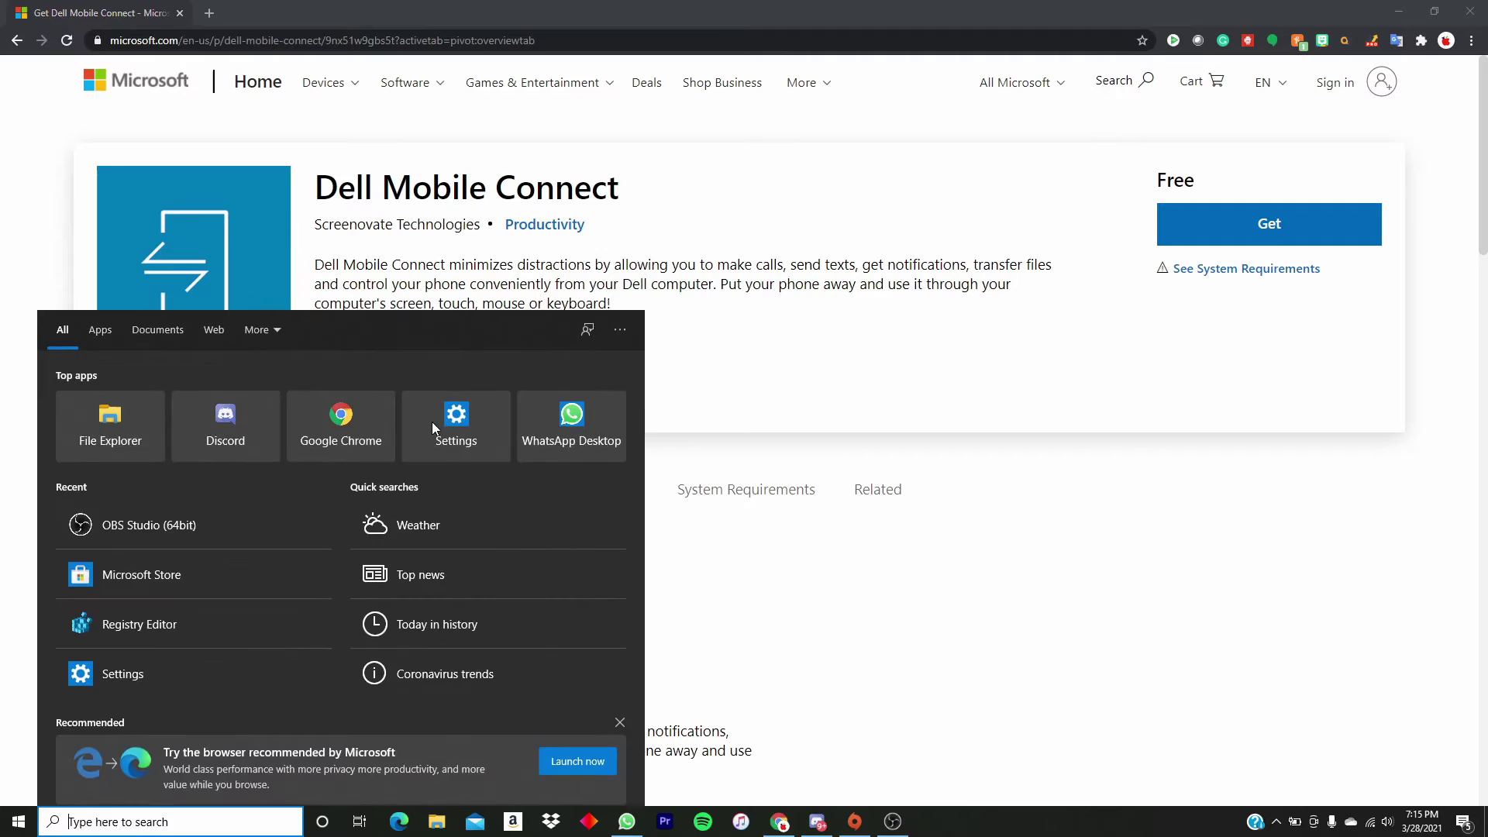
pyautogui.write('micr')
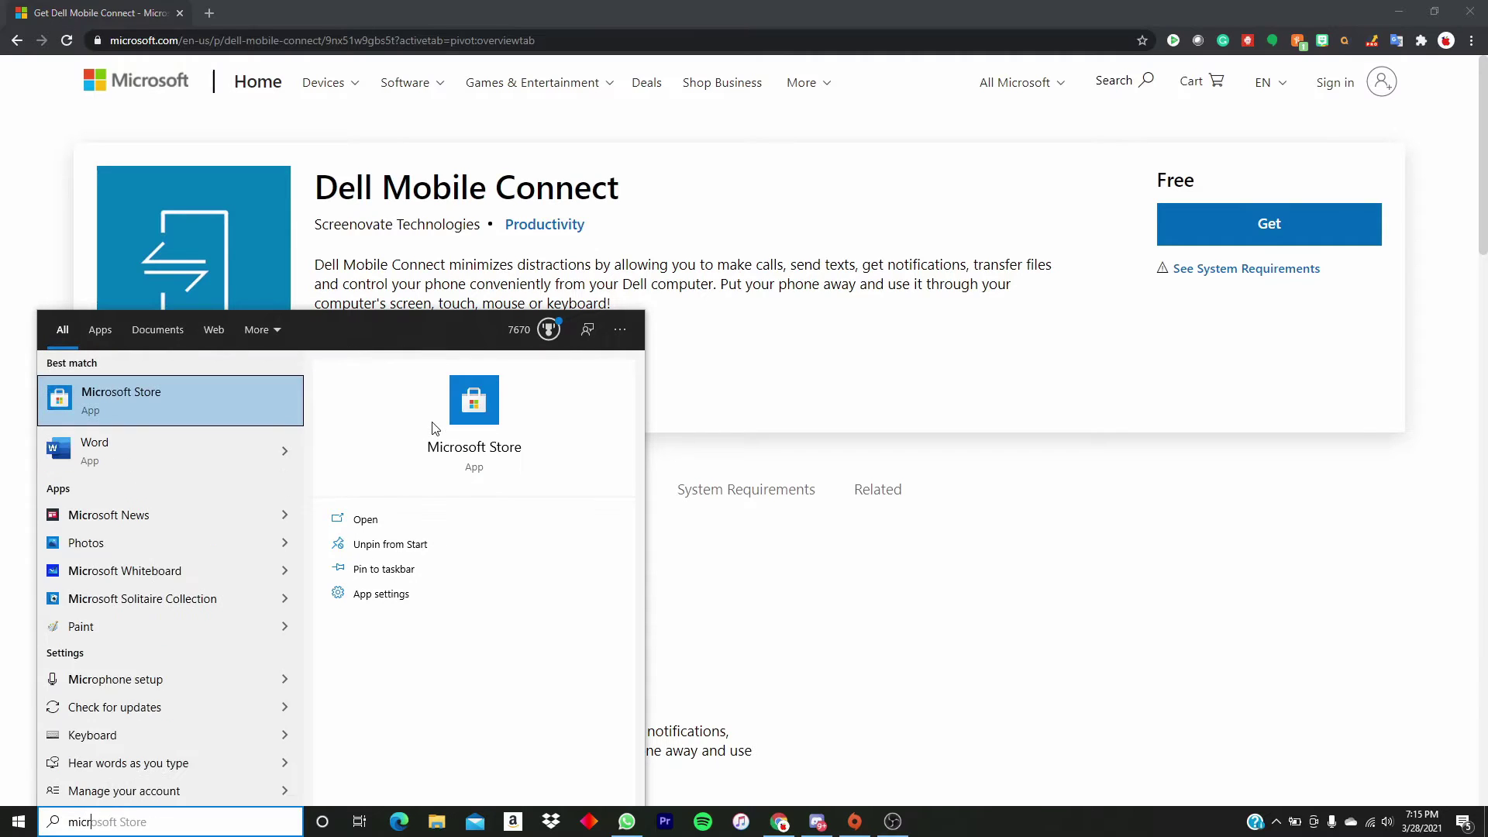
# Launch Microsoft Store from the Windows search results.
pyautogui.click(407, 517)
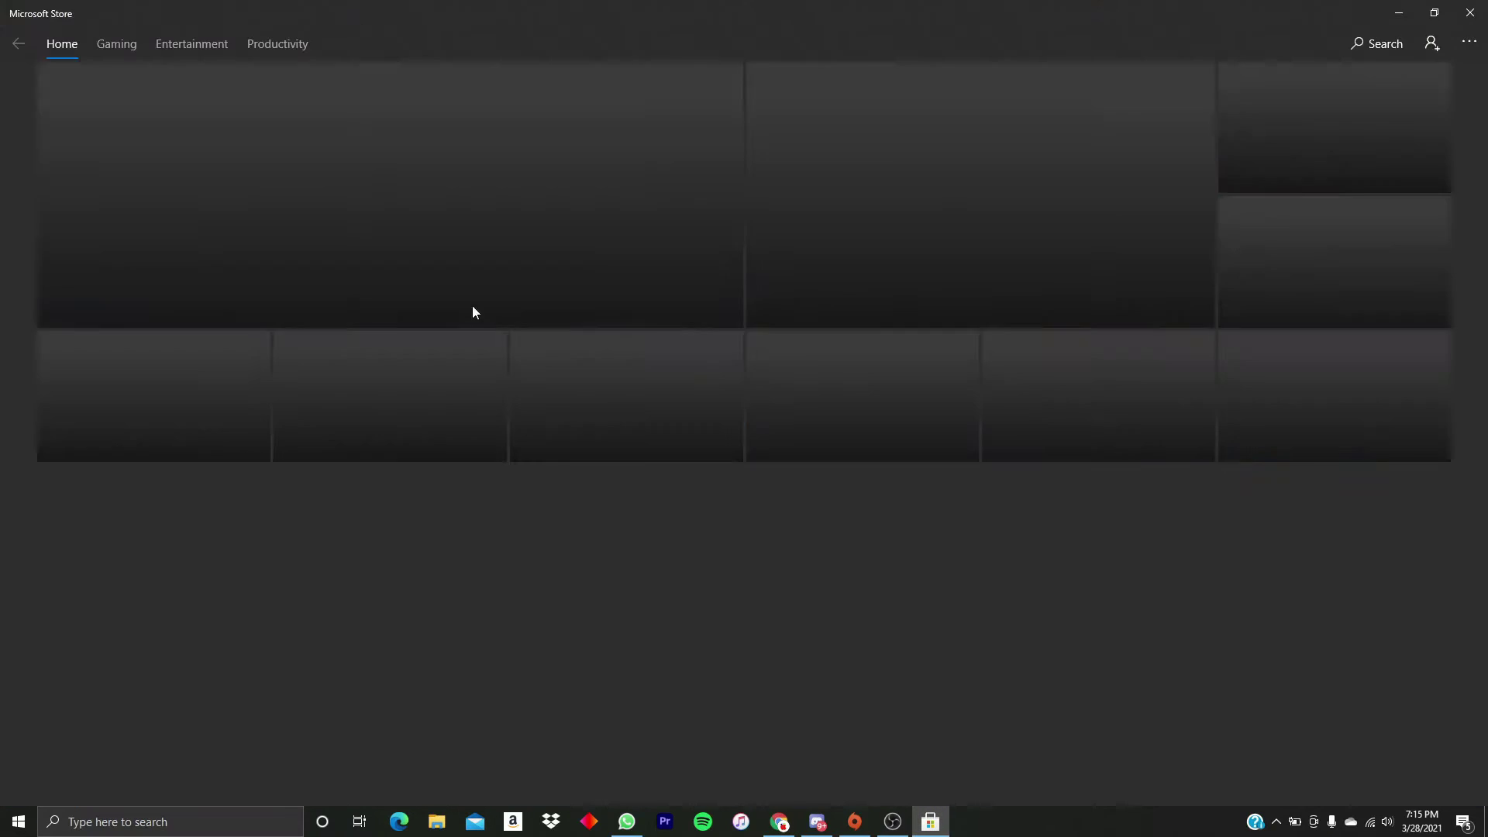
pyautogui.scroll(-7, 551, 296)
pyautogui.scroll(7, 551, 296)
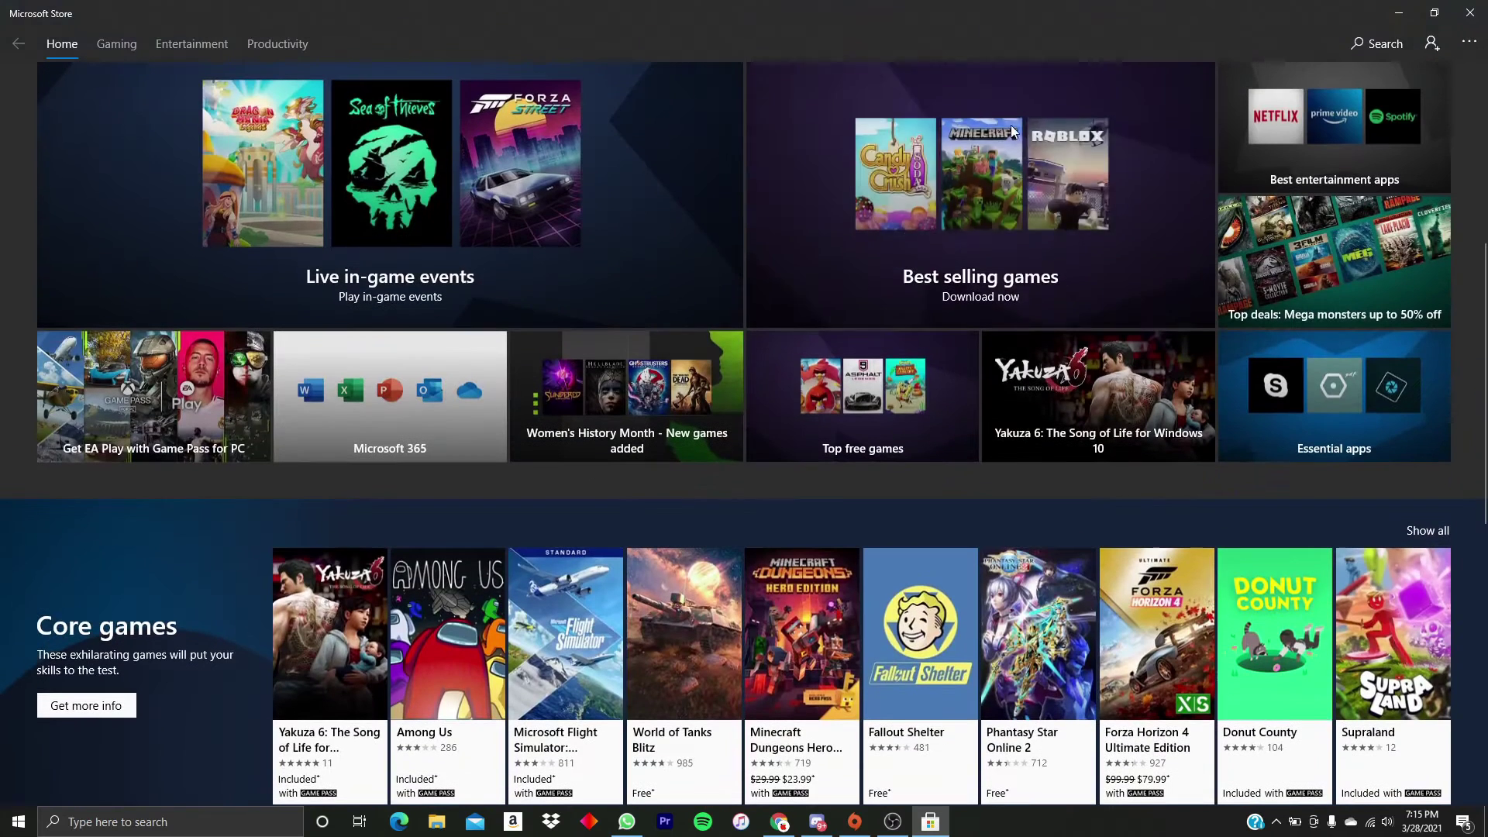
# Search the Store for 'dell m'.
pyautogui.click(1379, 44)
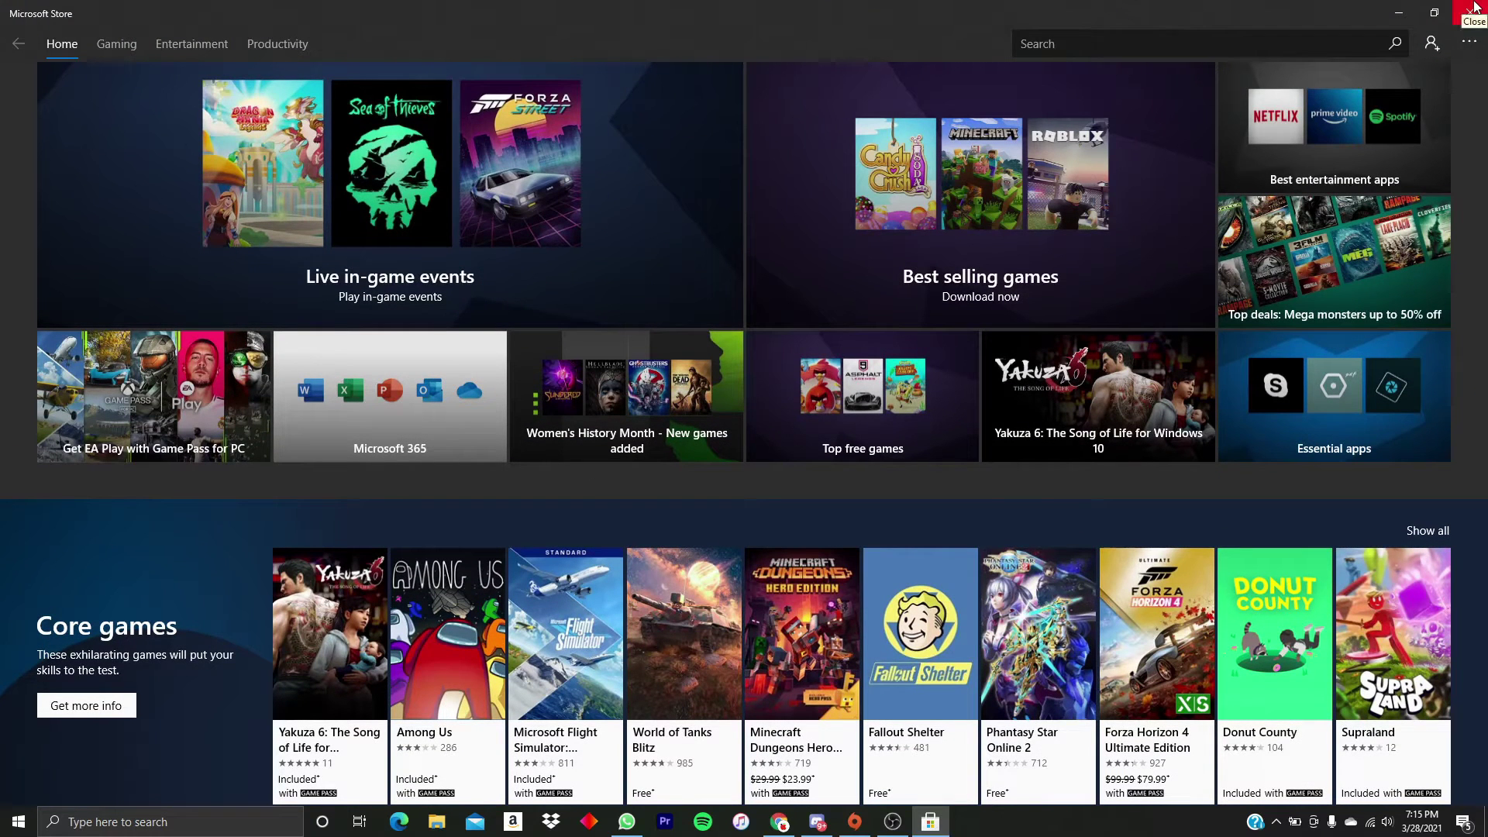
pyautogui.click(1267, 43)
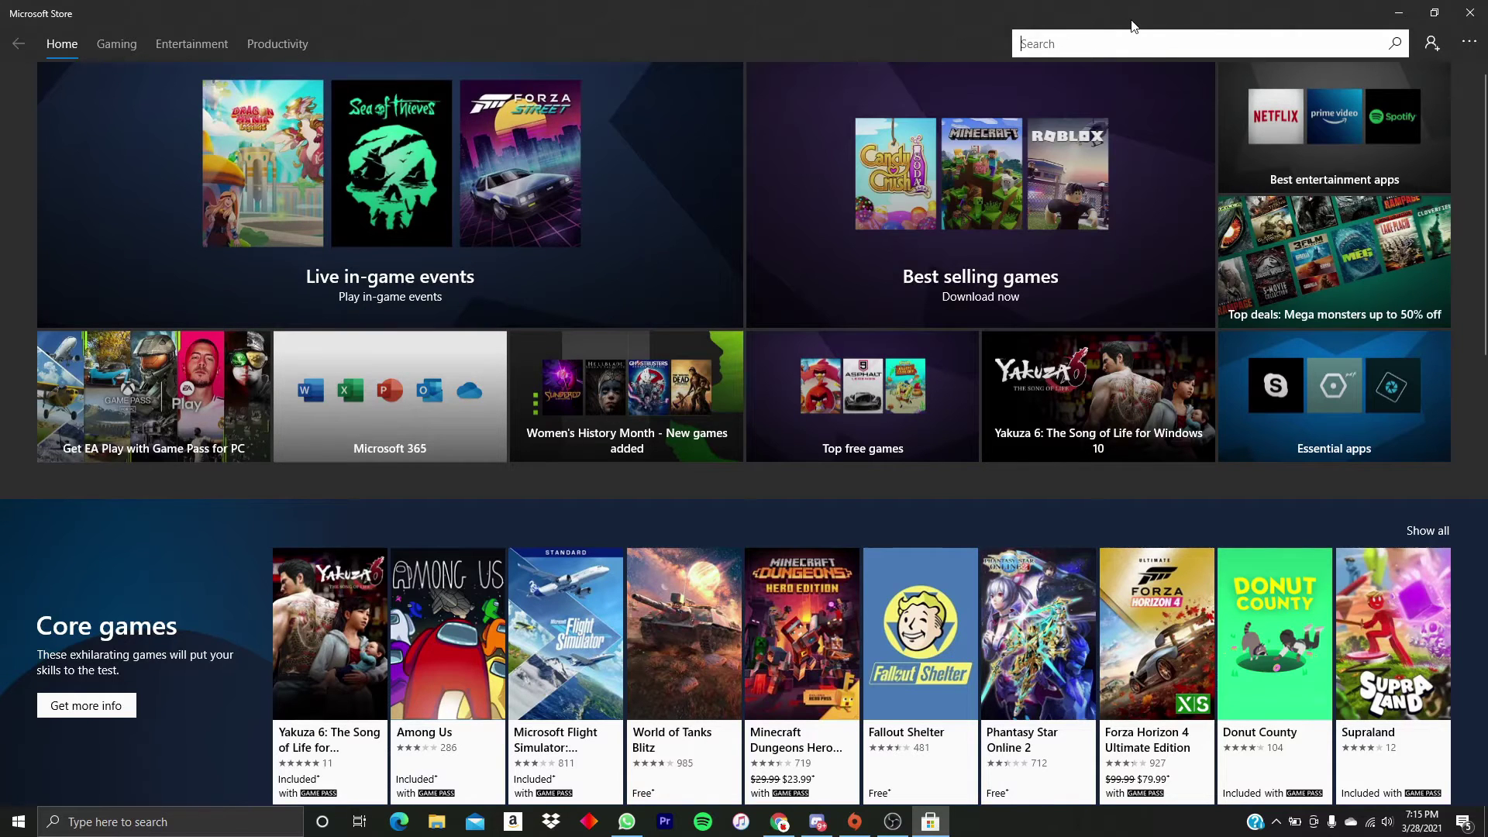
pyautogui.write('dell m')
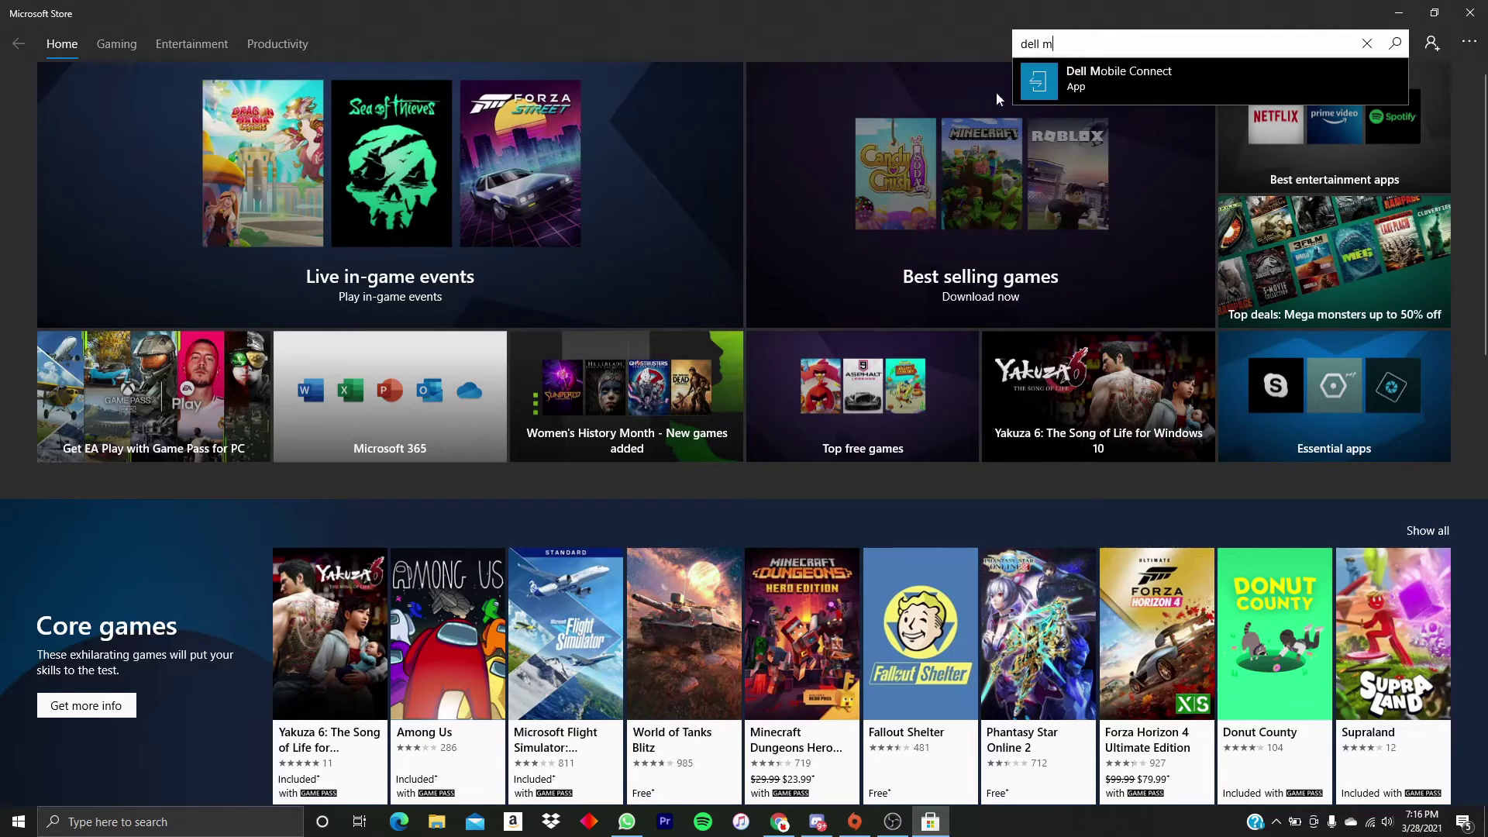
# Open the Dell Mobile Connect Store page and request the free app.
pyautogui.click(1042, 85)
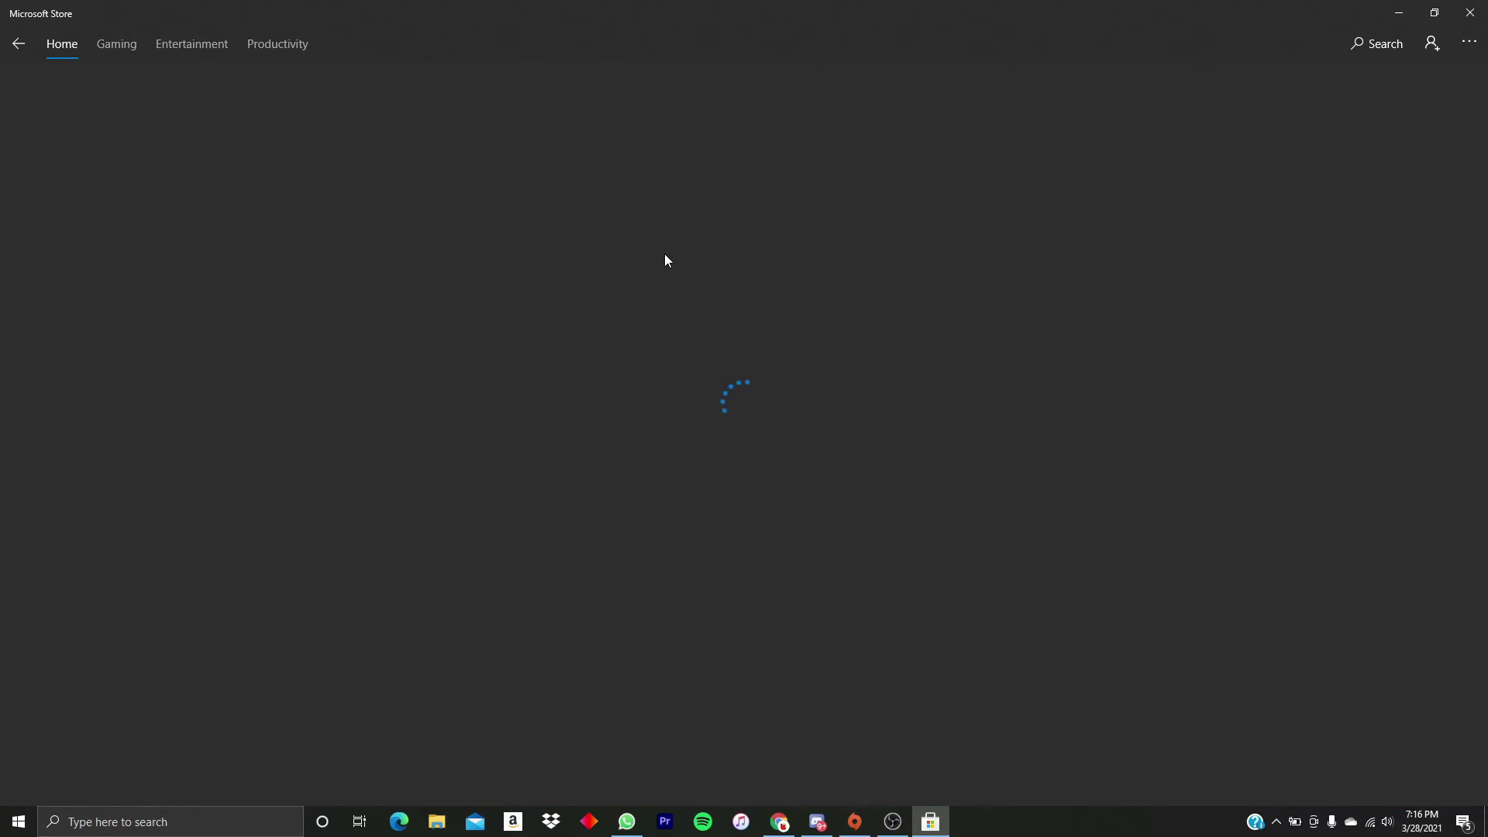
pyautogui.scroll(-10, 714, 259)
pyautogui.scroll(-10, 726, 263)
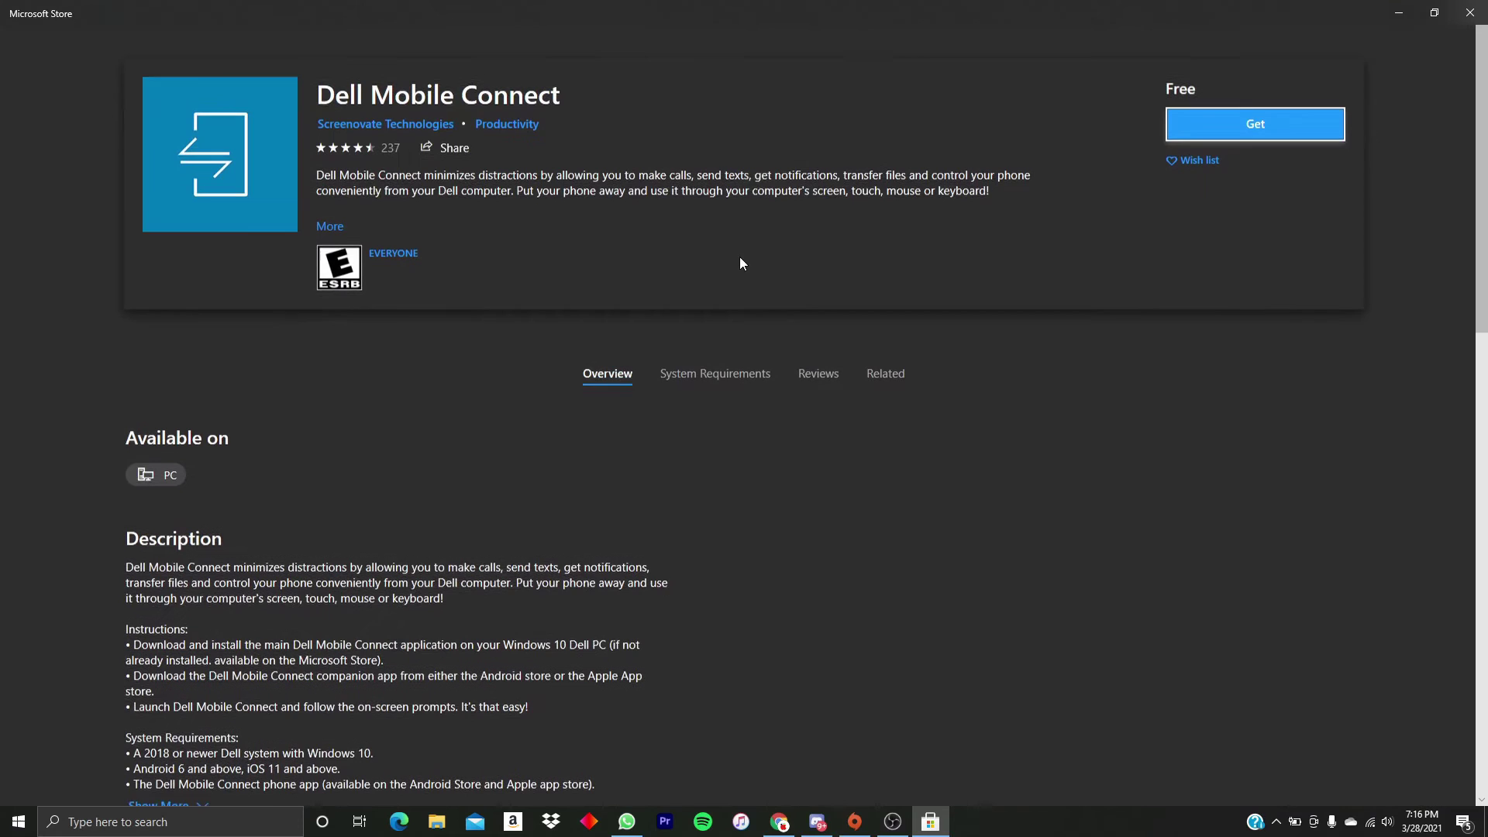
pyautogui.click(1255, 127)
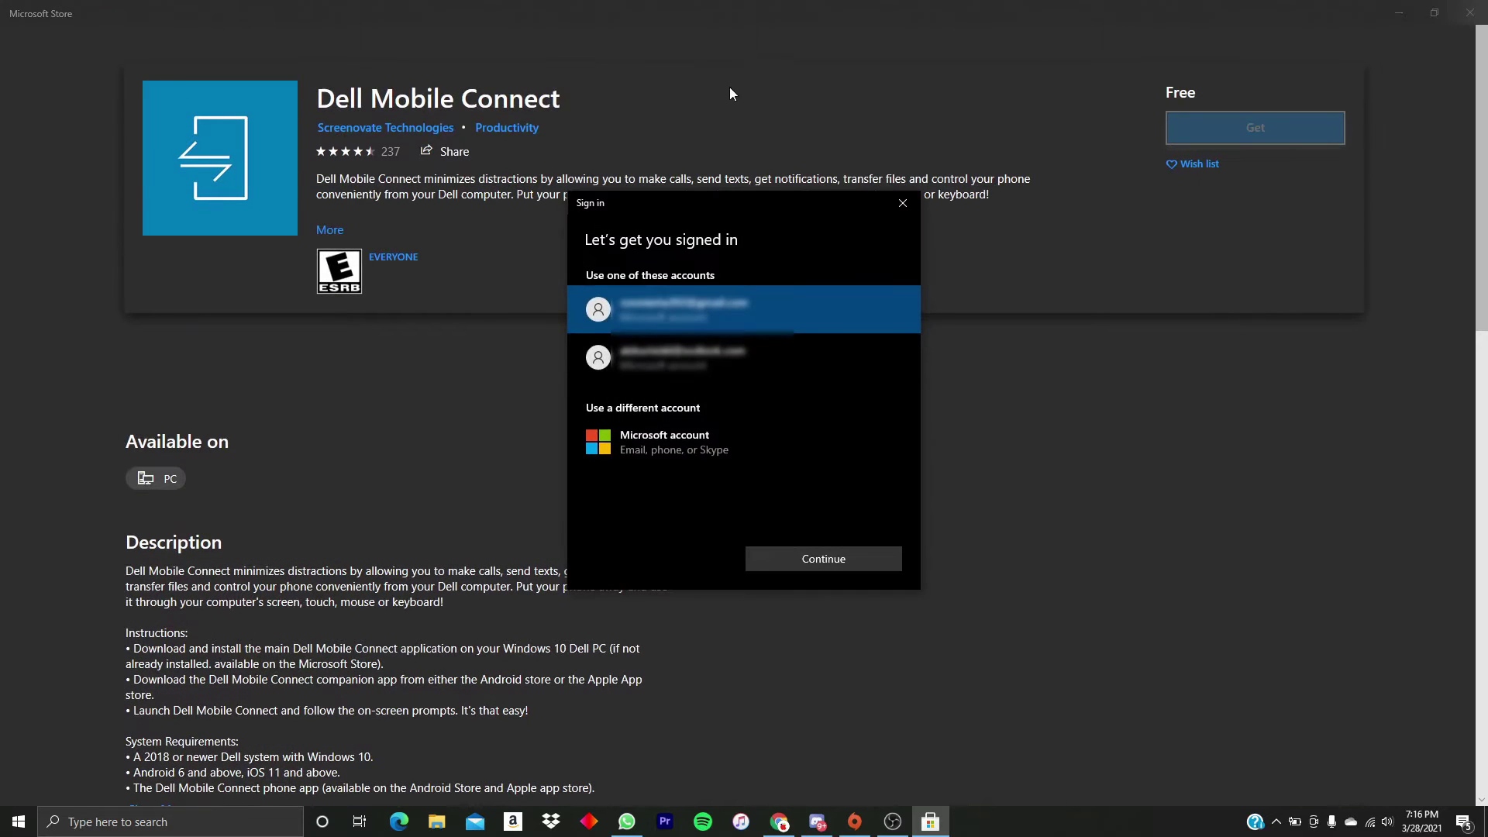
# Sign in with the second account and enter its password to complete the install.
pyautogui.click(612, 353)
pyautogui.click(806, 560)
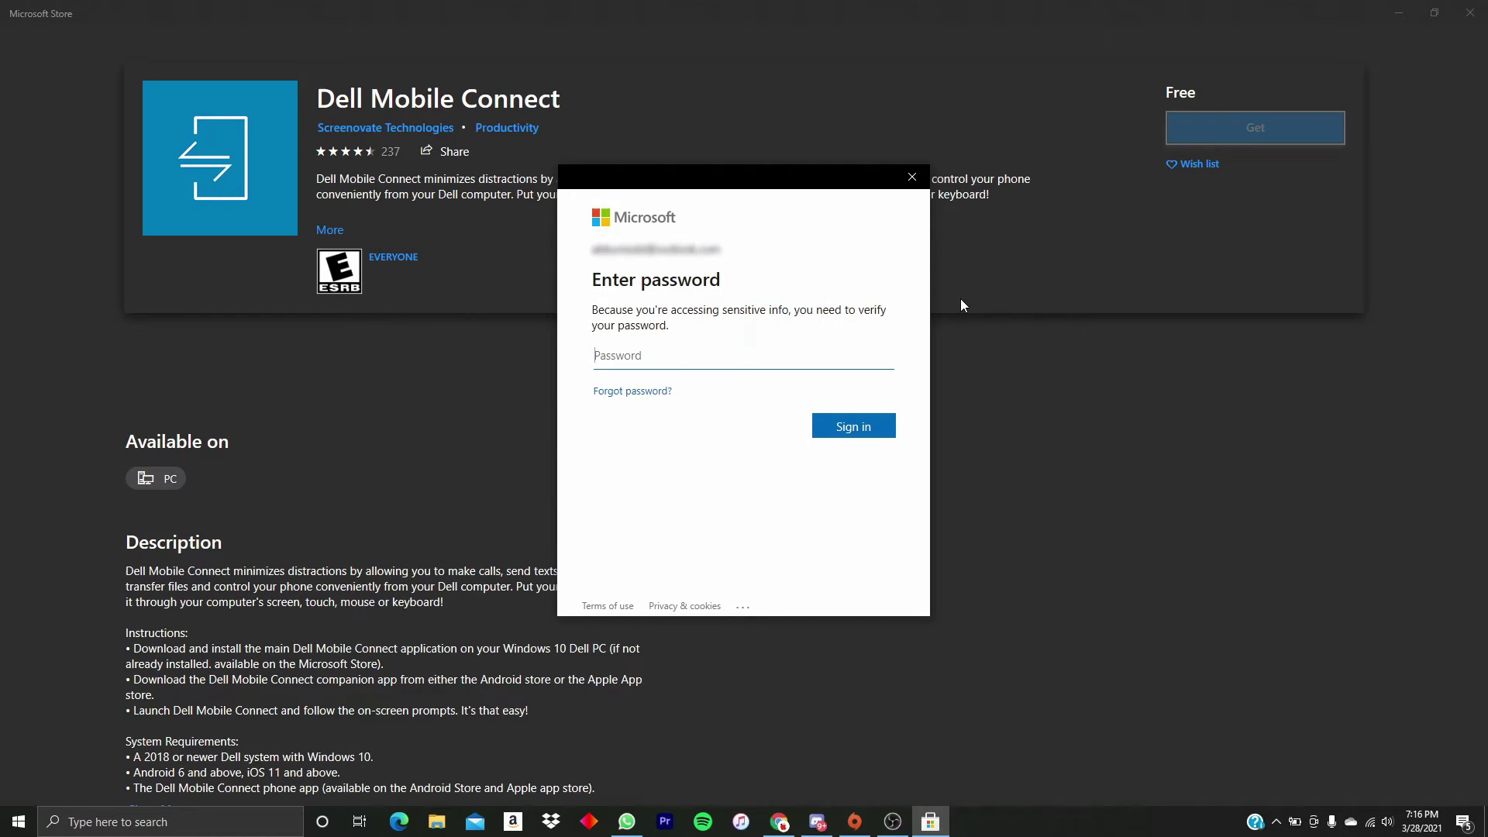
pyautogui.write('************')
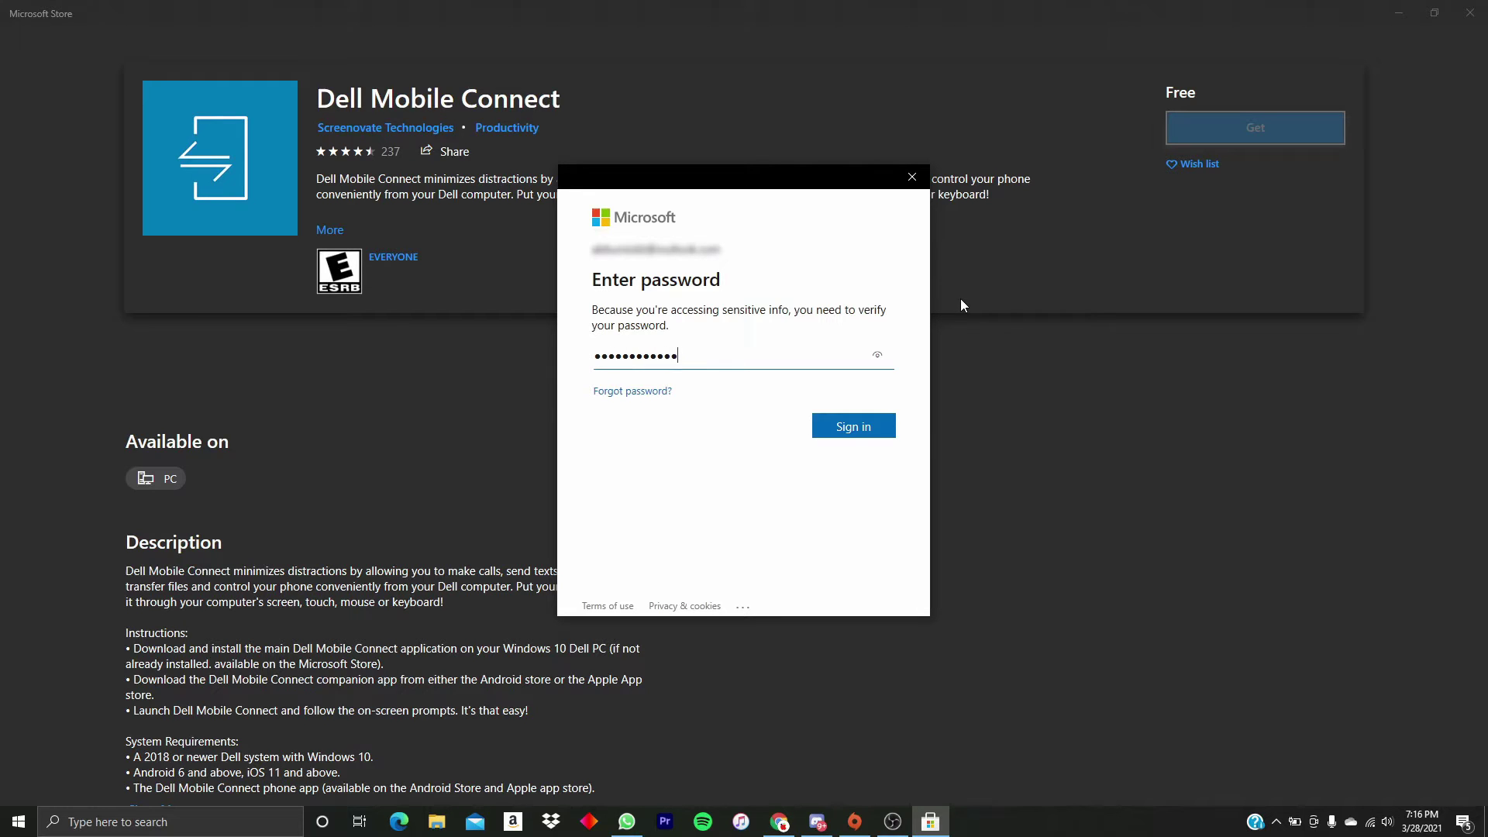
pyautogui.click(887, 429)
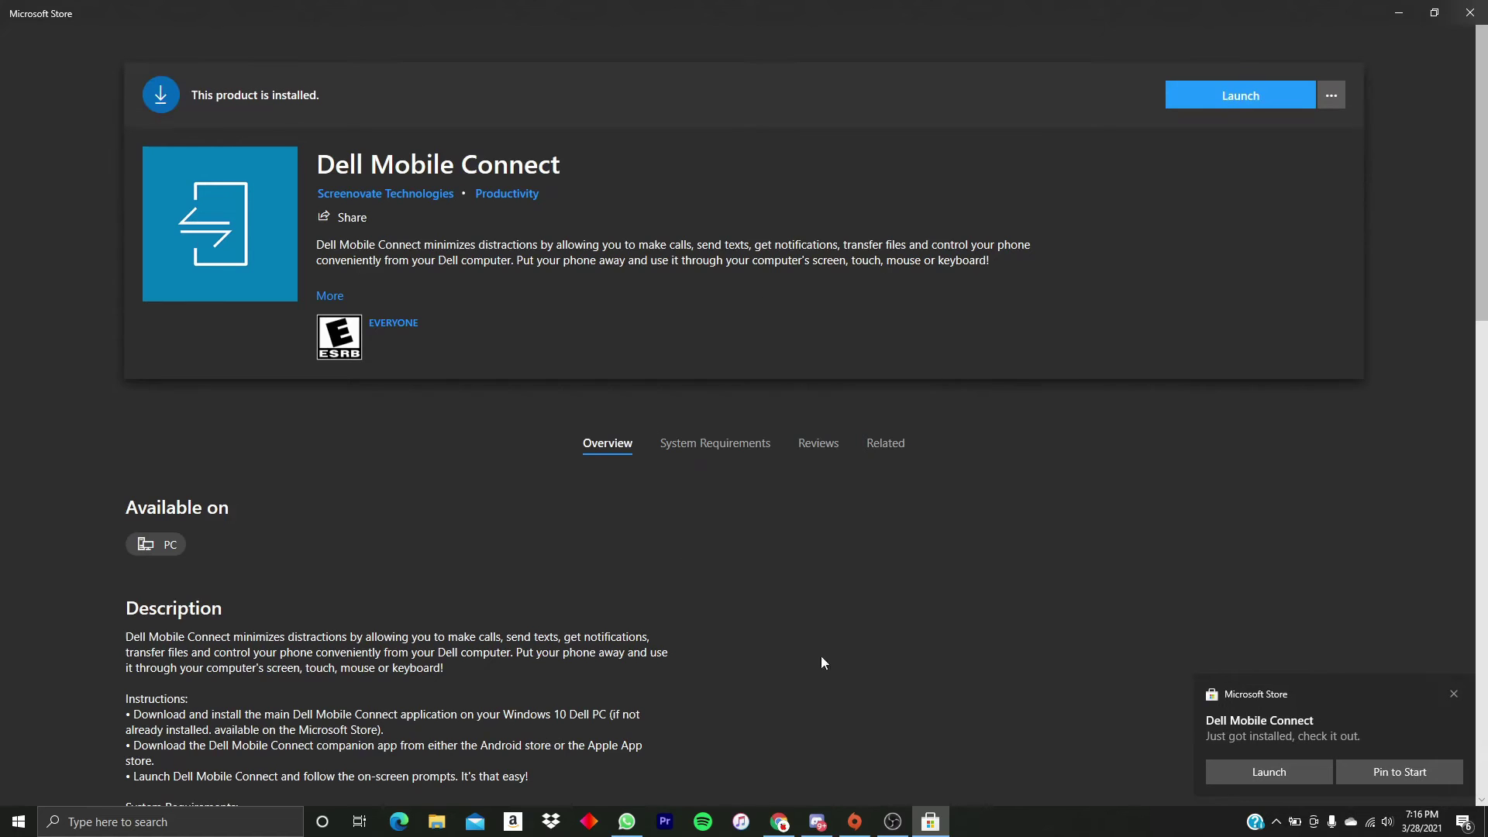
# Launch Dell Mobile Connect, accept its terms, and continue setup with iPhone as the phone type.
pyautogui.click(1209, 782)
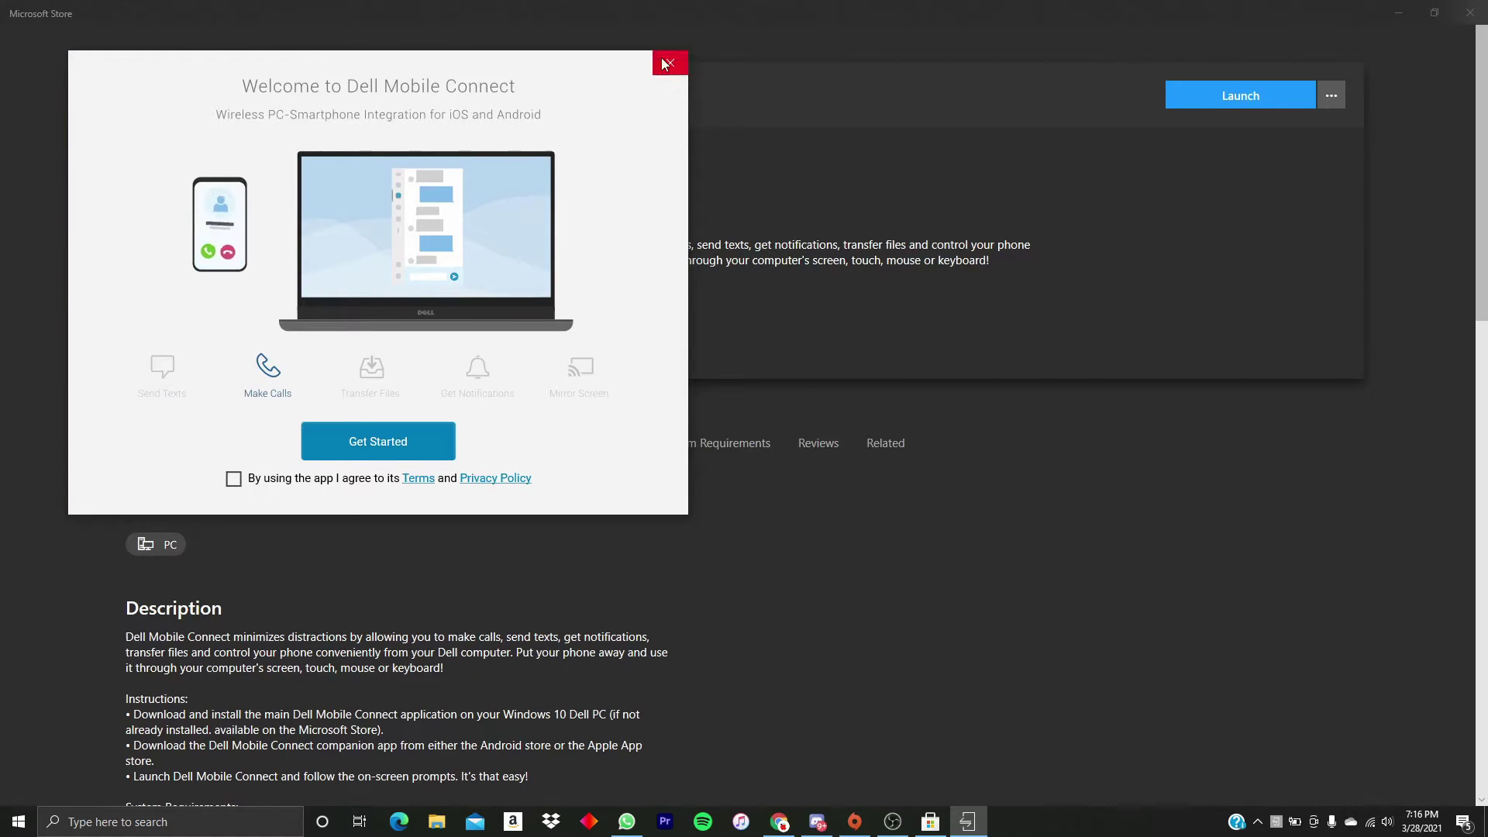
pyautogui.moveTo(405, 60); pyautogui.dragTo(565, 110)
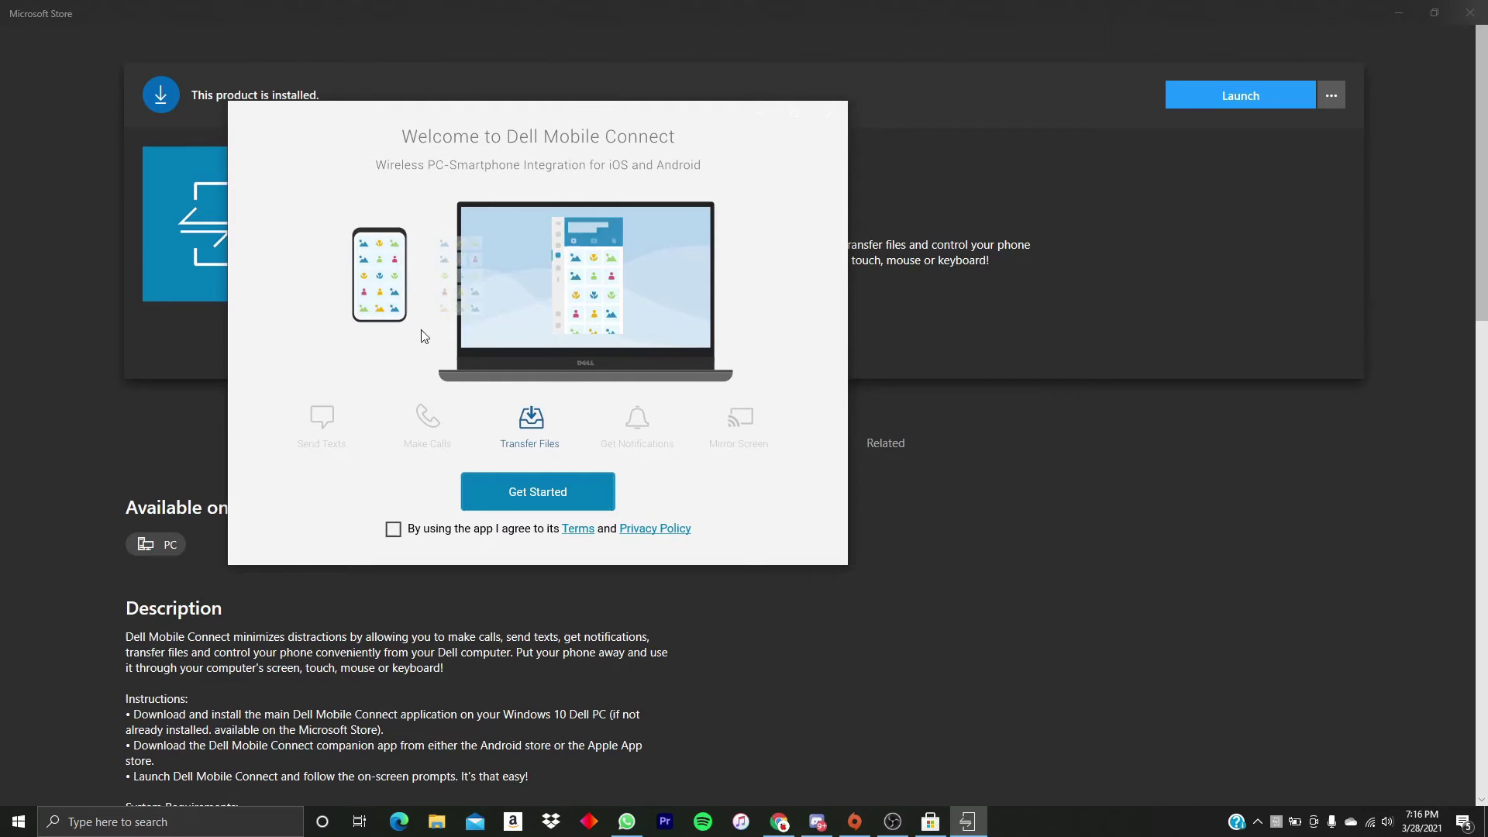
pyautogui.click(393, 529)
pyautogui.click(496, 496)
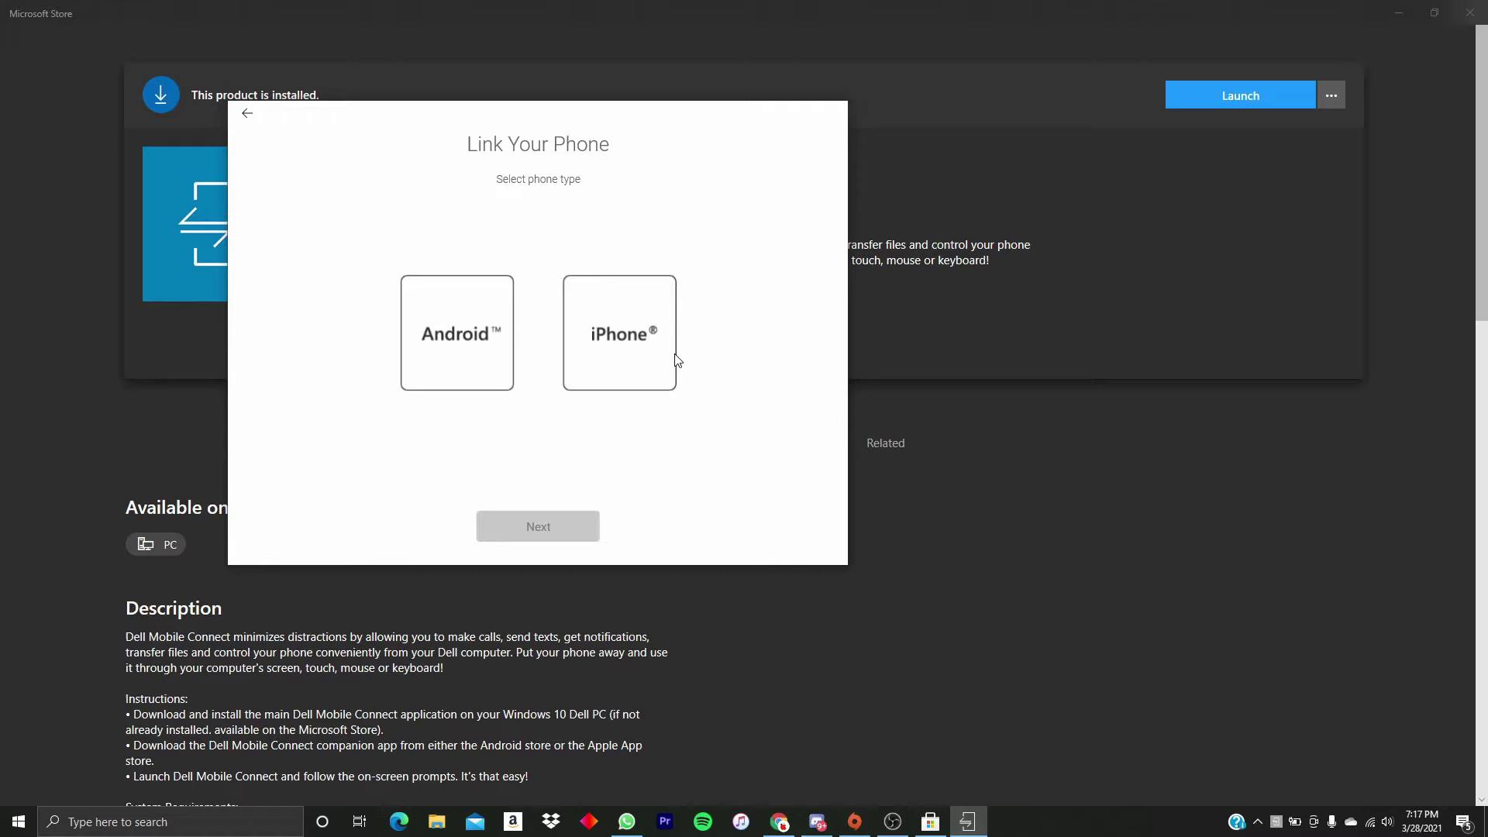
pyautogui.click(577, 321)
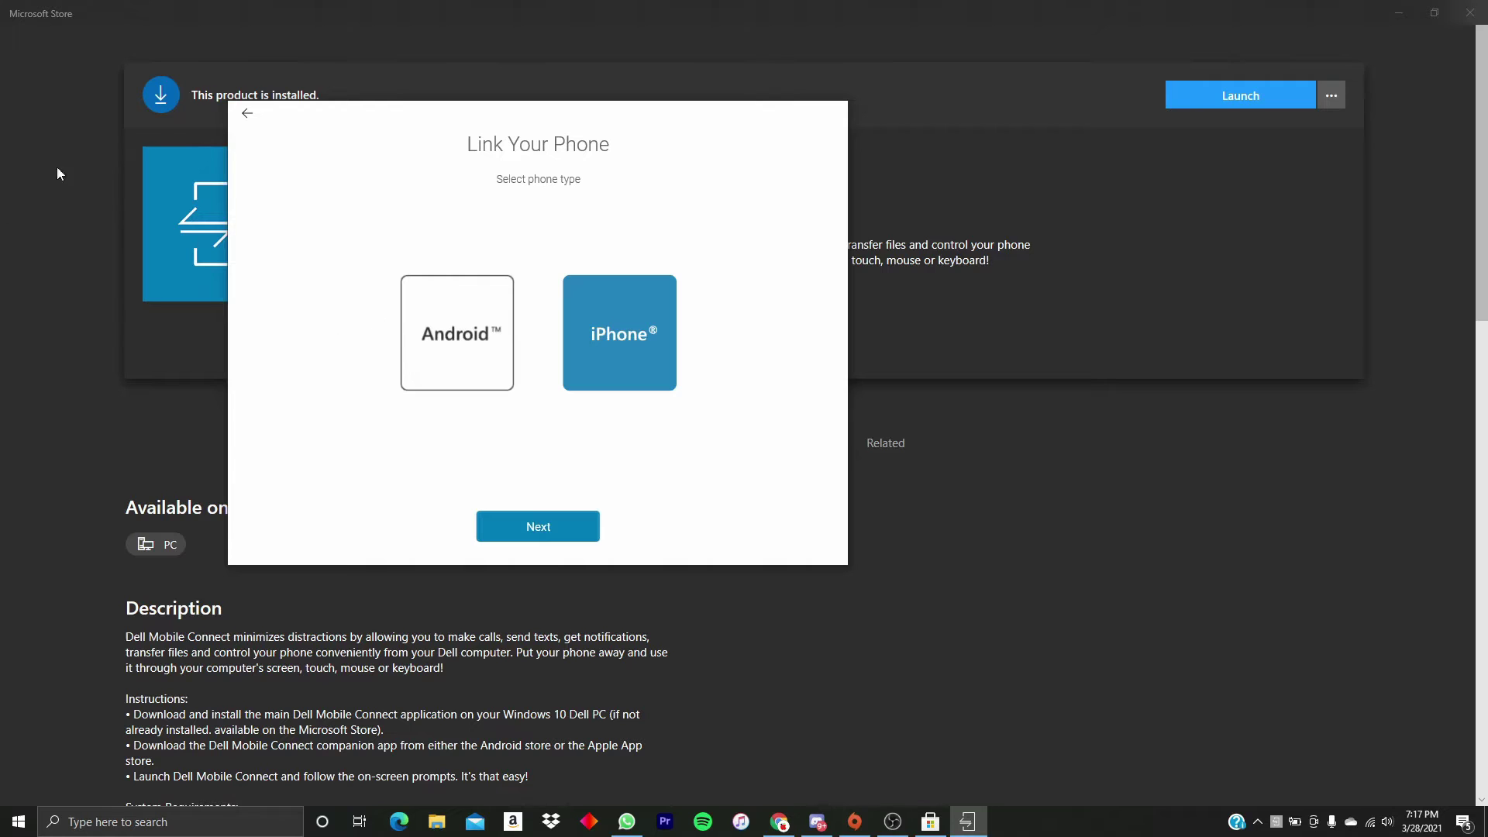
pyautogui.click(552, 518)
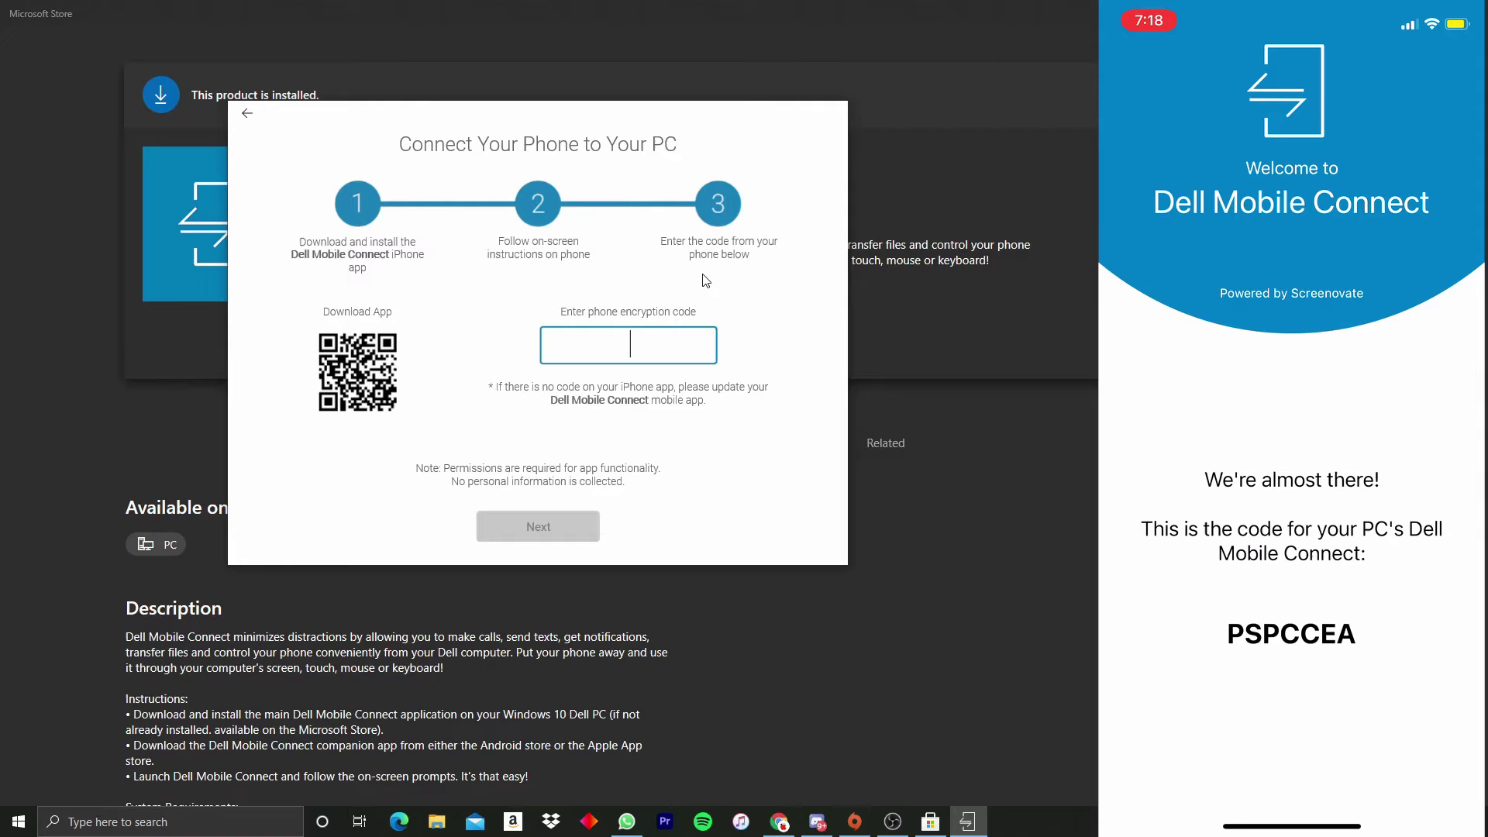
# Enter the encryption code shown on the phone and allow the app to turn on Bluetooth.
pyautogui.write('PSPCCEA')
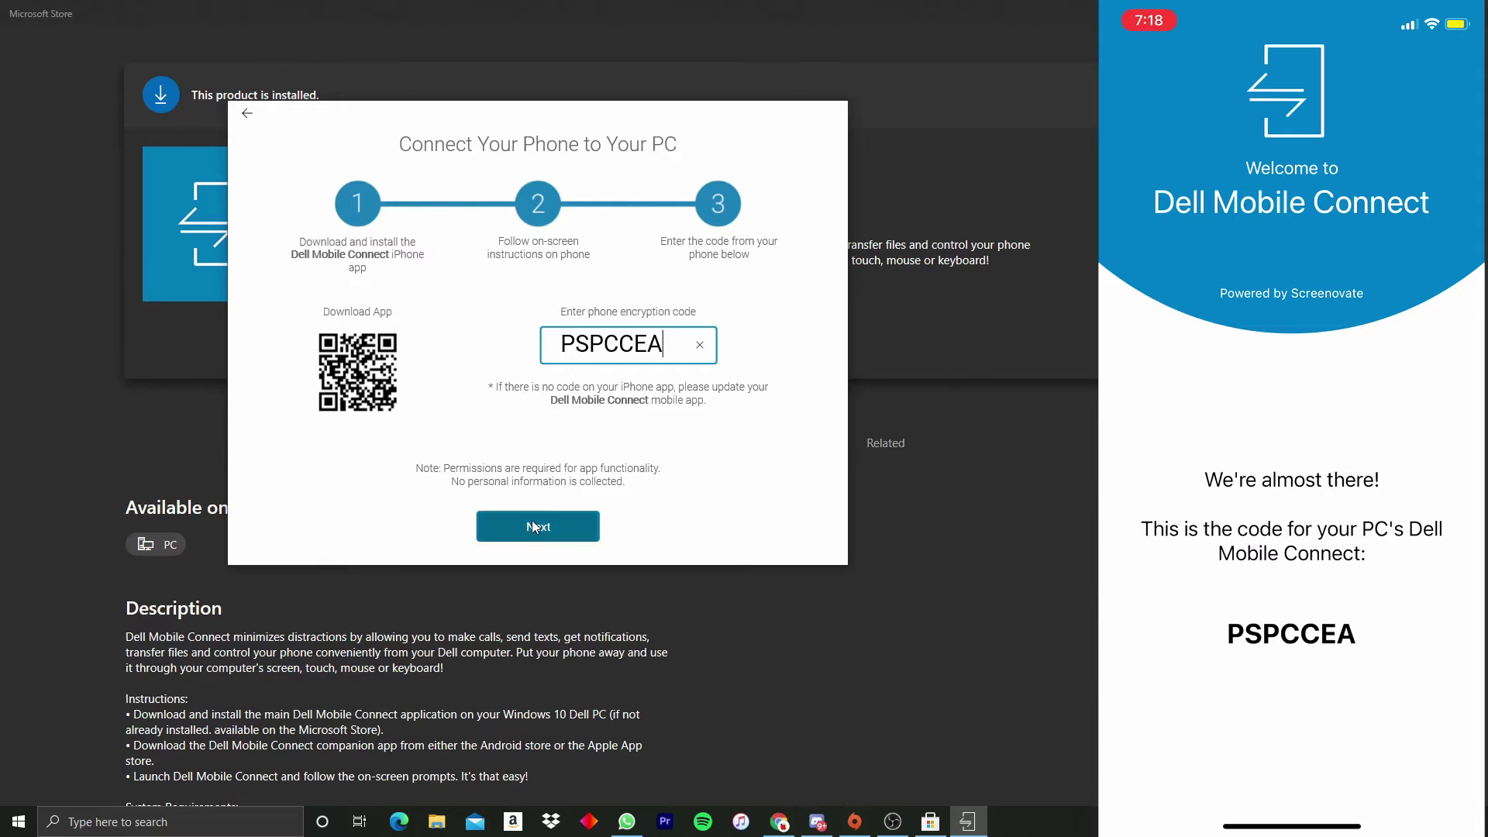
pyautogui.click(533, 522)
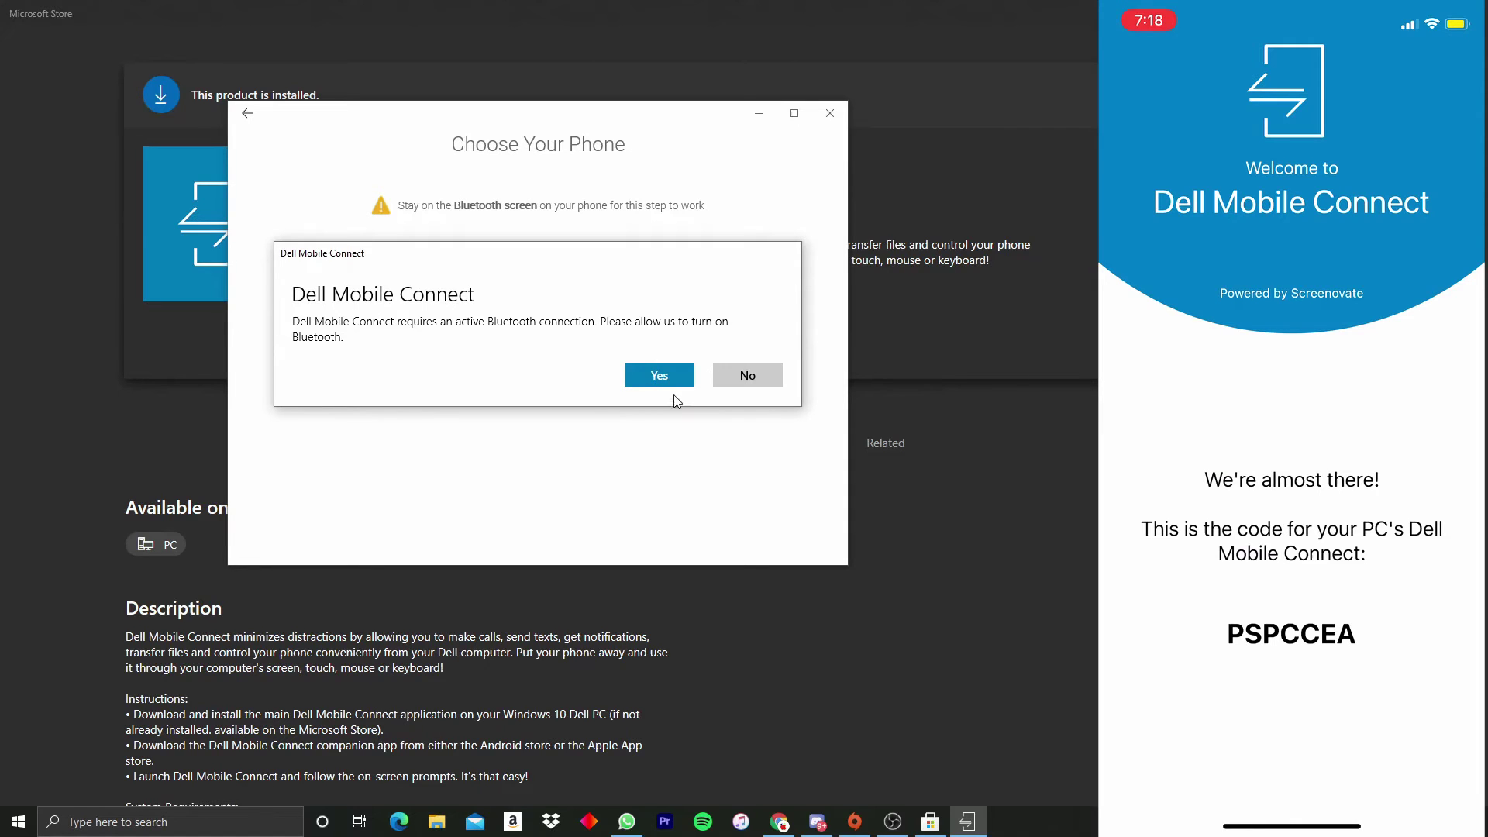
pyautogui.click(674, 375)
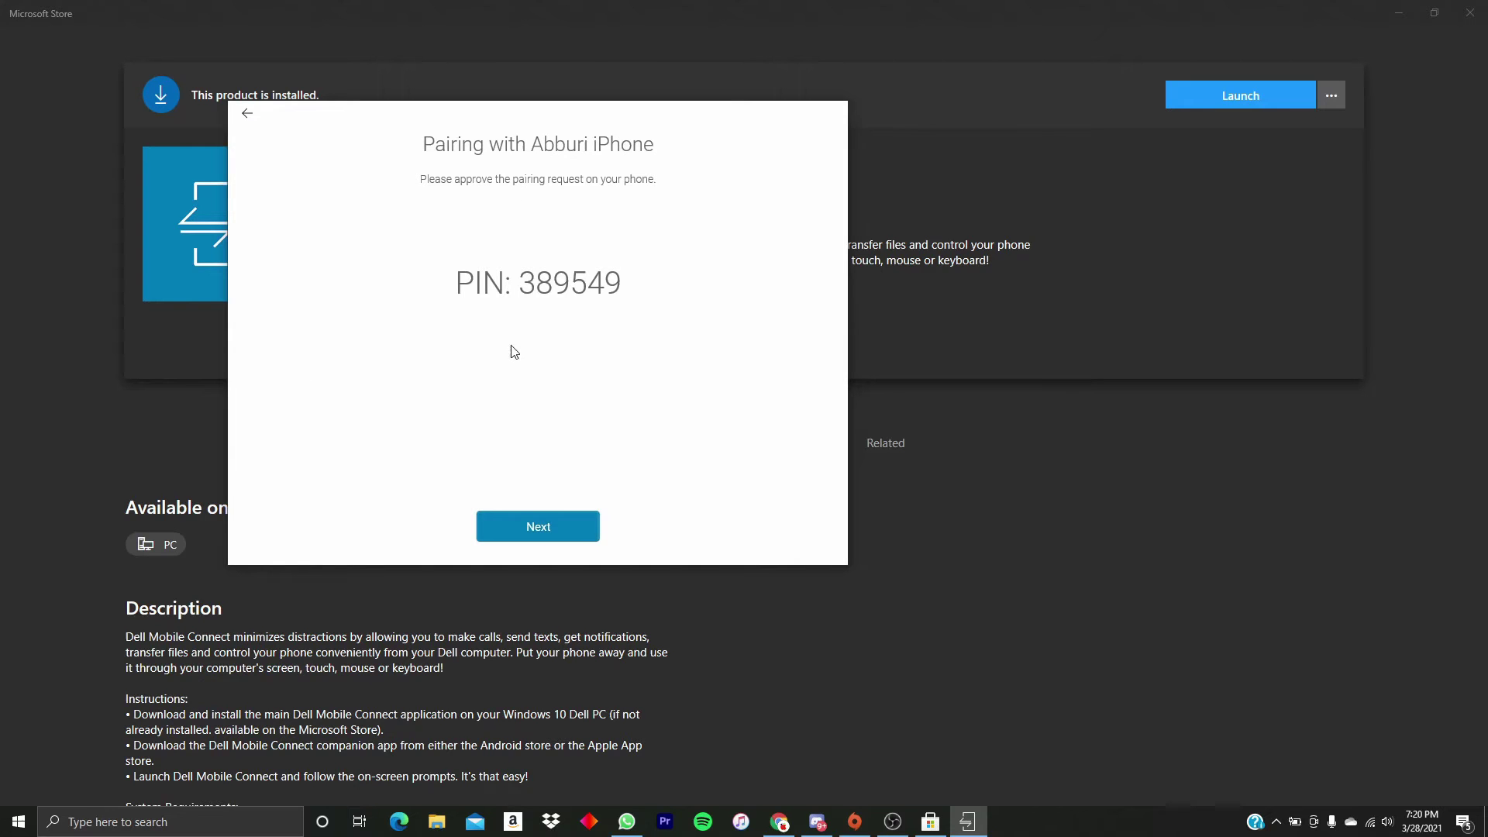
# Continue past the pairing PIN and the notification-display approval pages.
pyautogui.click(522, 531)
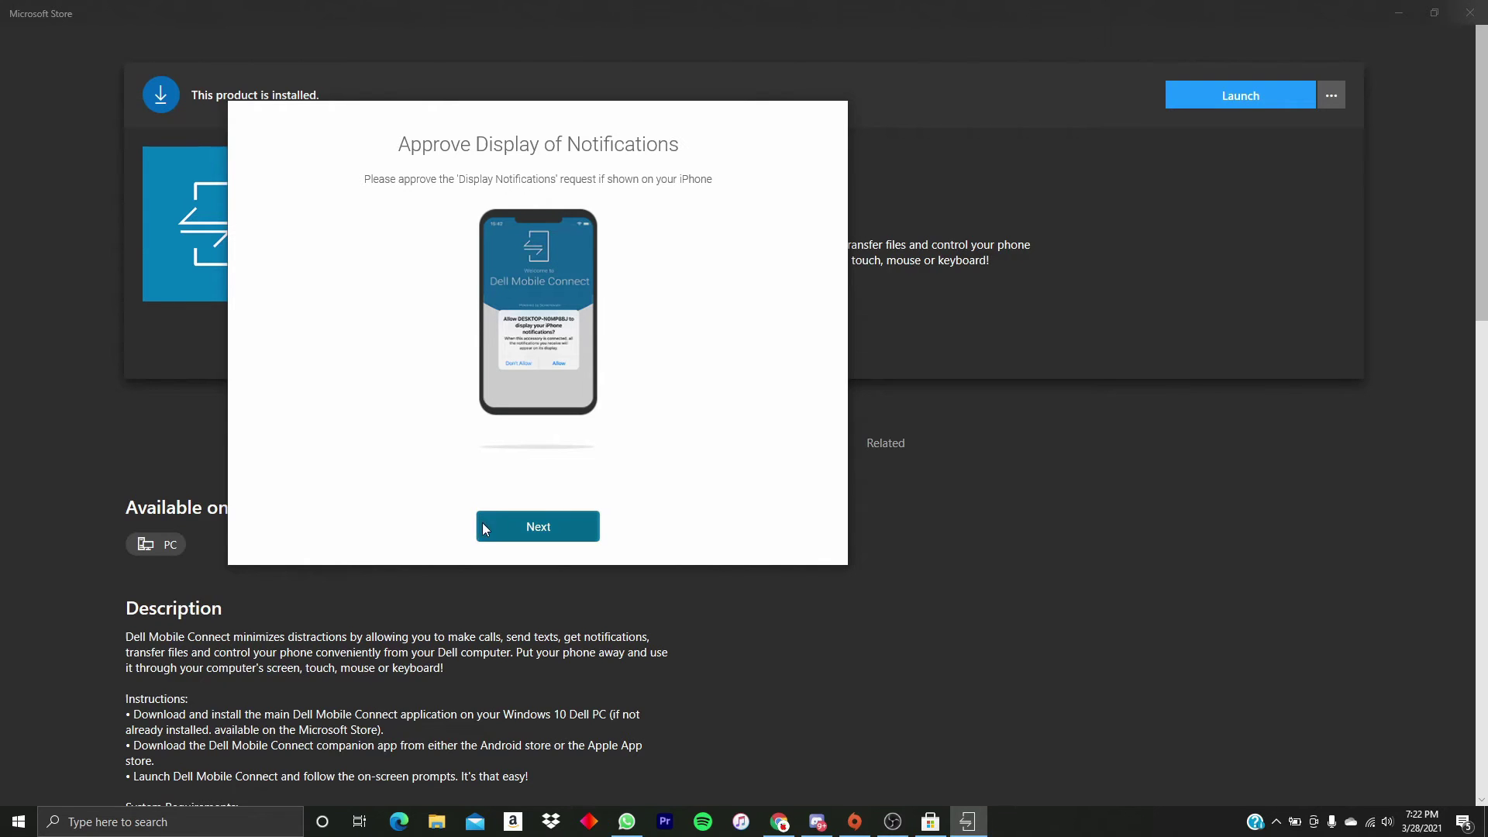
pyautogui.click(509, 522)
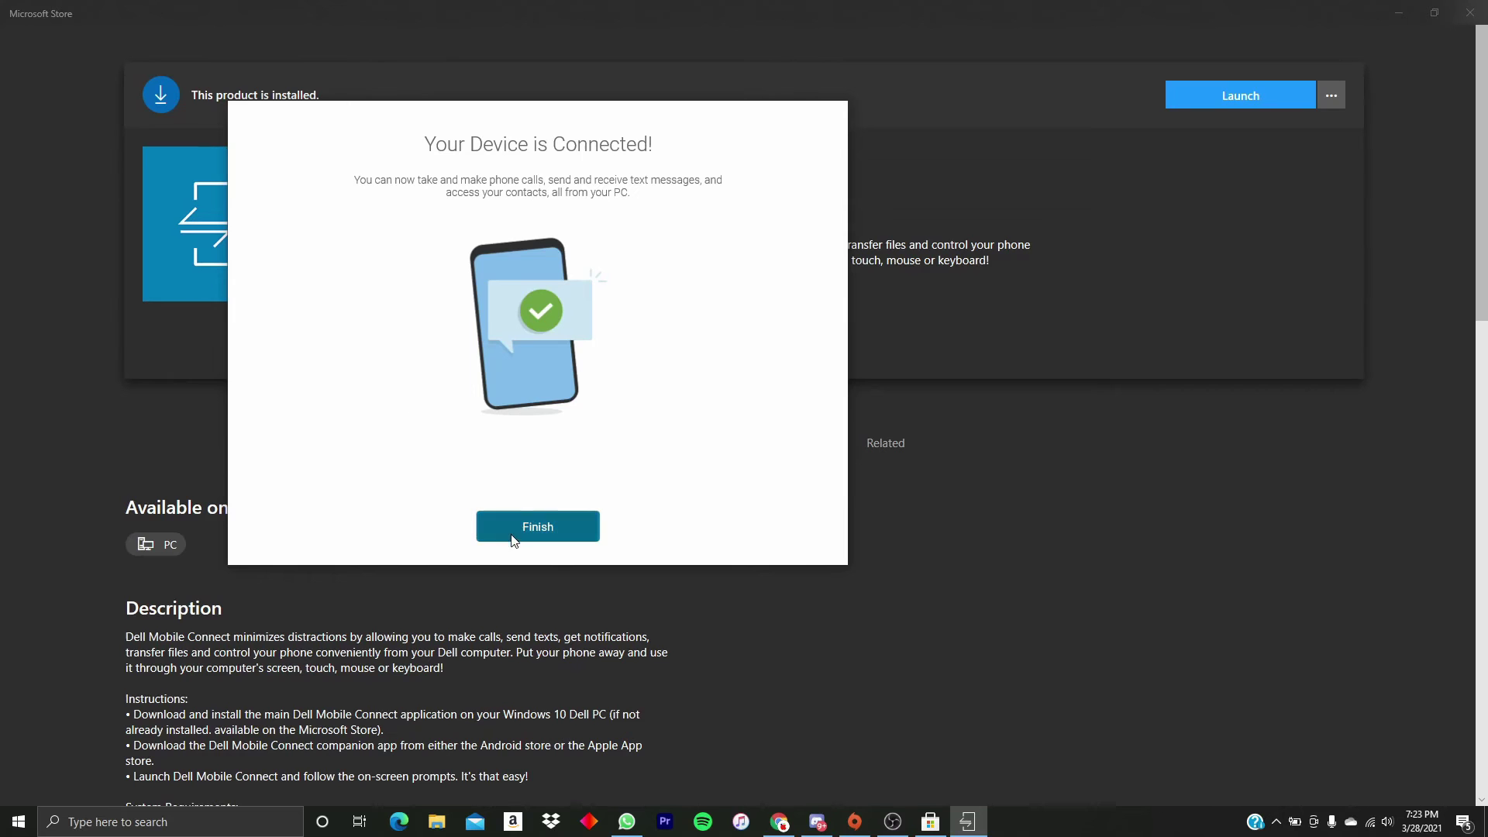
# Finish setup, bring the app forward, check Mirroring, then open Settings to see the connected iPhone.
pyautogui.click(537, 526)
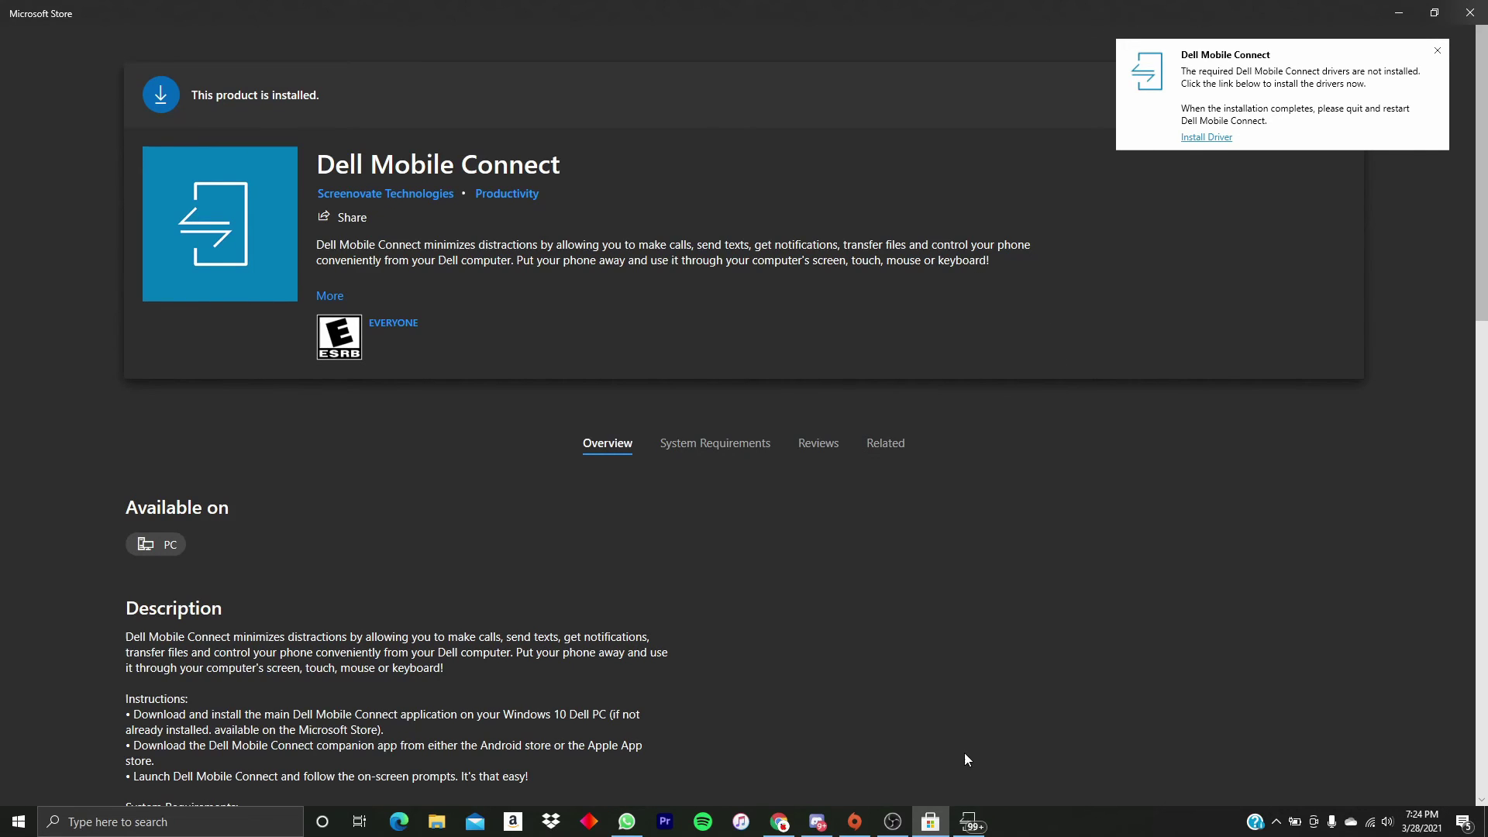
pyautogui.click(971, 822)
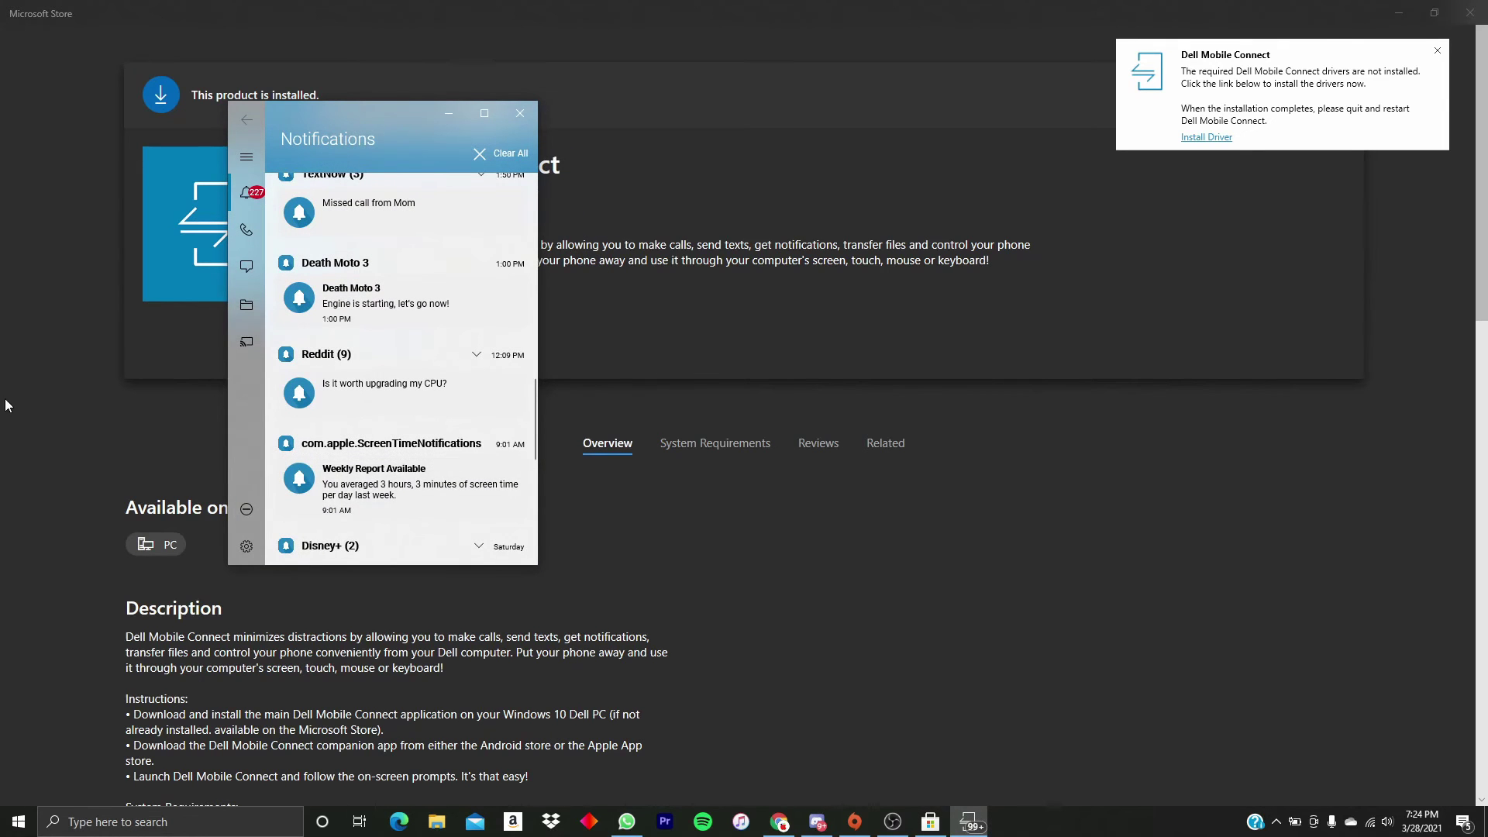
pyautogui.click(246, 342)
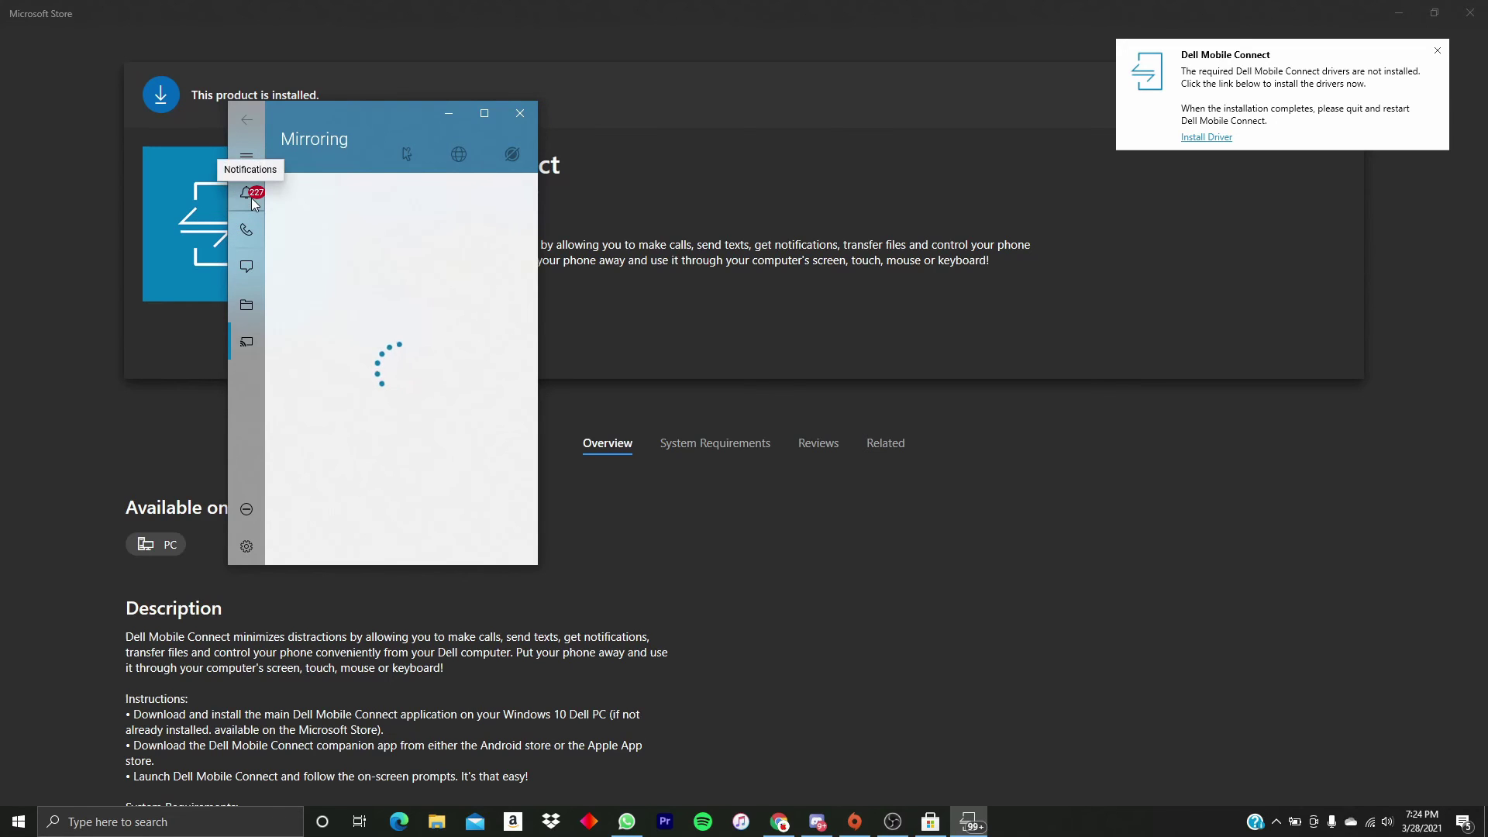
pyautogui.click(246, 547)
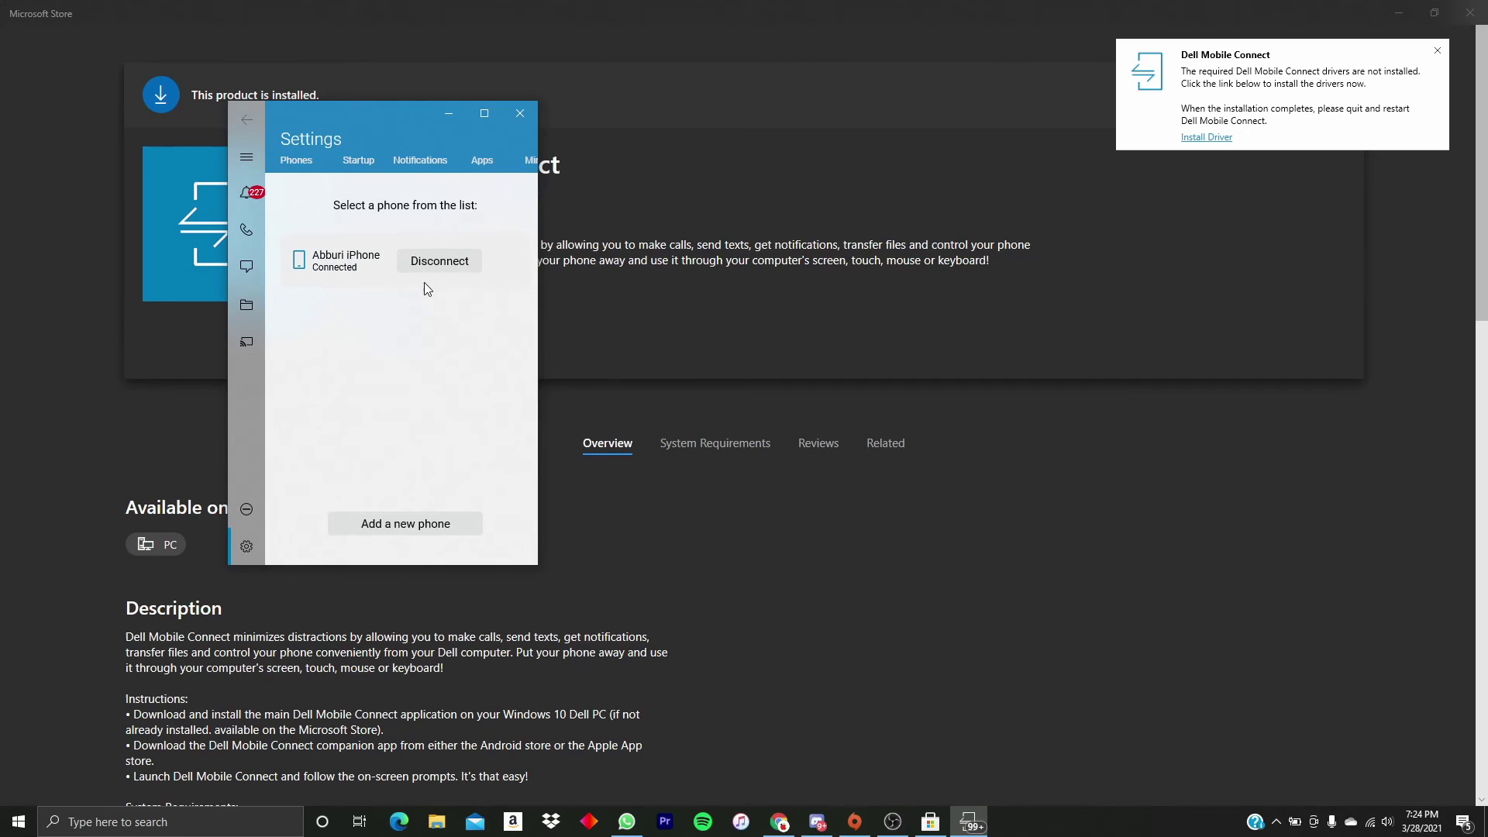
# Switch to the Mirroring page and move its window toward the screen centre.
pyautogui.click(247, 346)
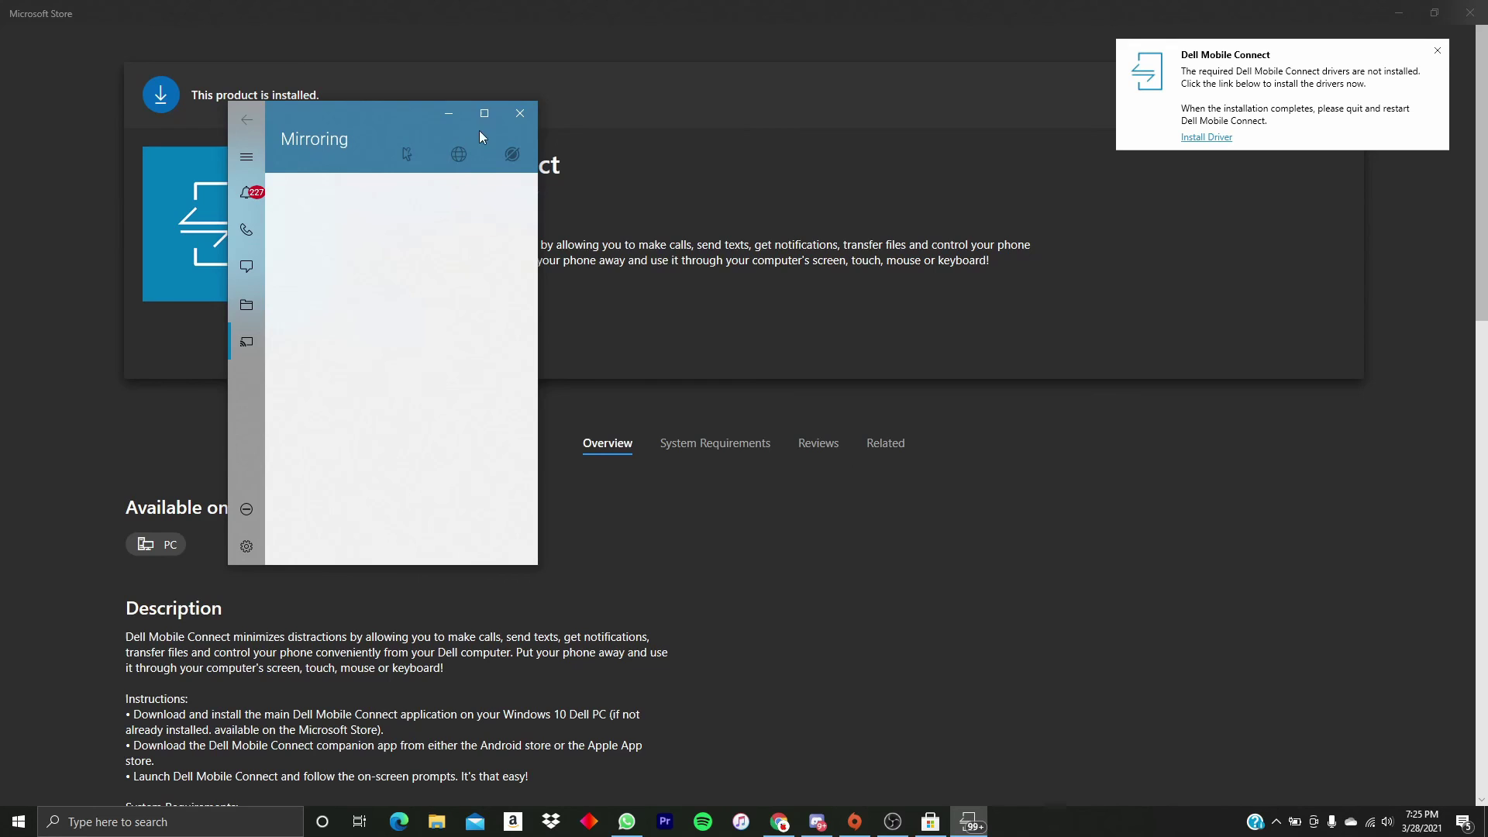
pyautogui.moveTo(413, 121); pyautogui.dragTo(793, 113)
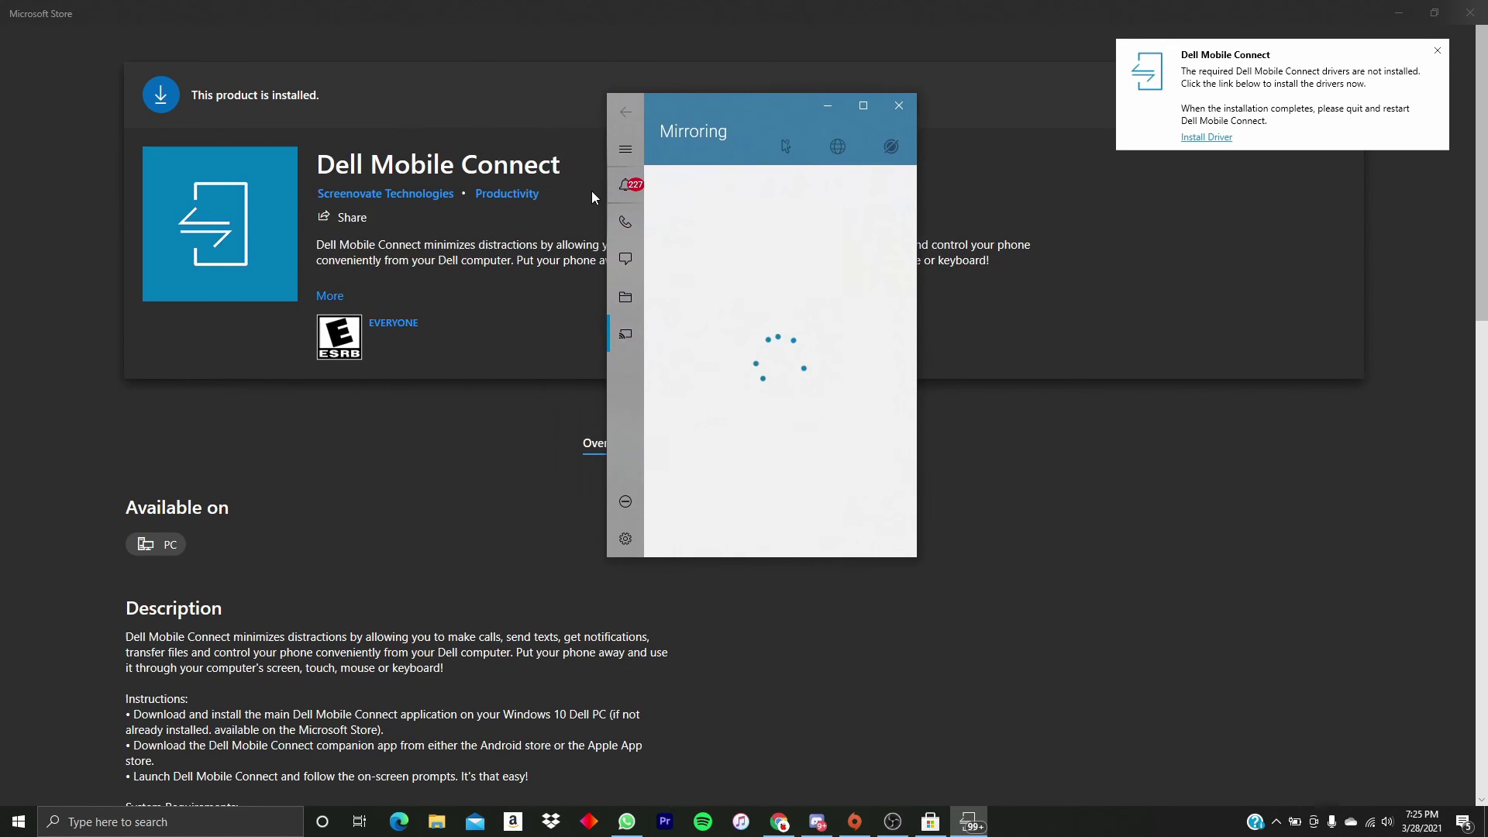